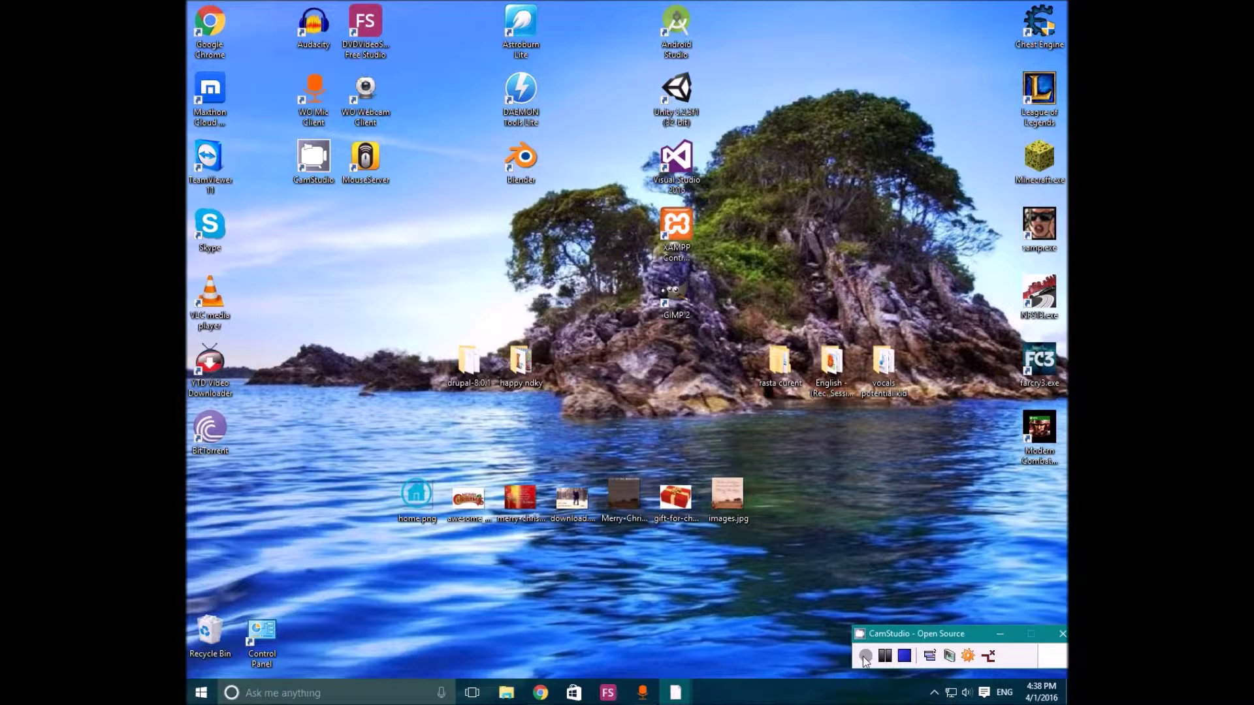
- Bring the Chrome window showing the Focal Point project page to the front
{"action": "left_click", "coordinate": [540, 692]}
- Download the Focal Point 8.x-1.x-dev release as a zip from the Downloads table
{"action": "left_click", "coordinate": [594, 667]}
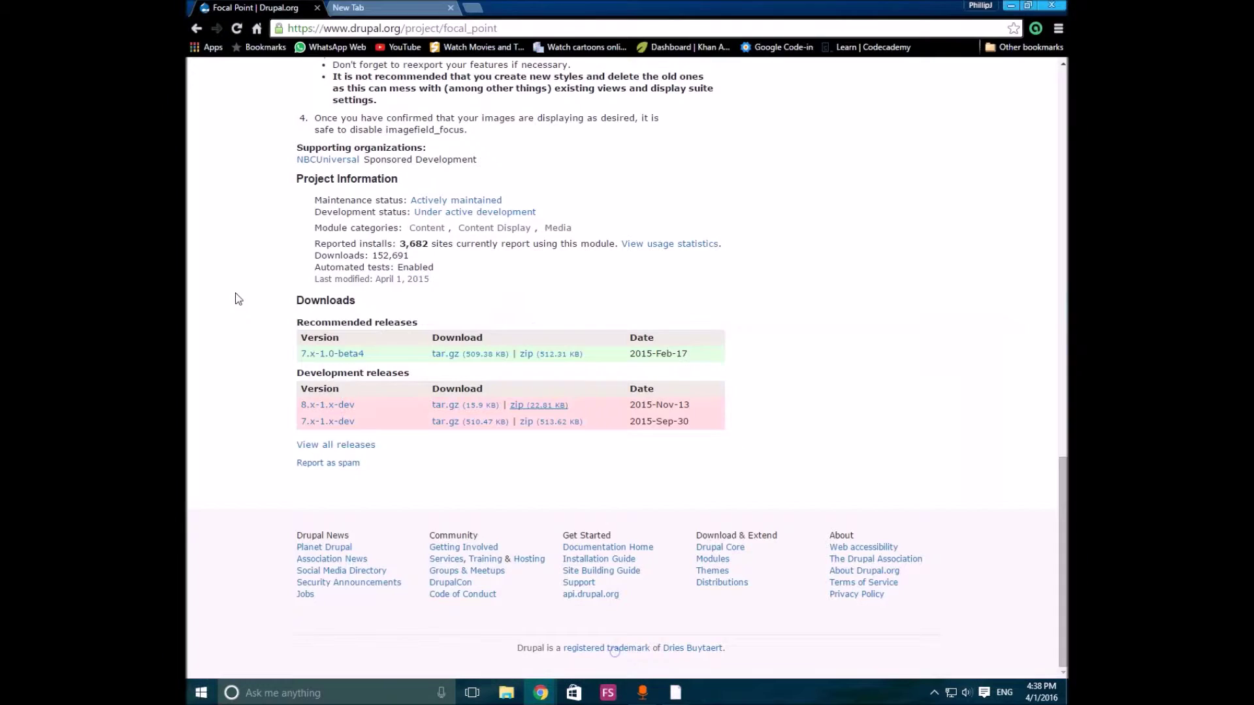
{"action": "scroll", "coordinate": [1045, 523], "scroll_direction": "up", "scroll_amount": 6}
{"action": "scroll", "coordinate": [550, 440], "scroll_direction": "up", "scroll_amount": 10}
{"action": "scroll", "coordinate": [550, 441], "scroll_direction": "down", "scroll_amount": 16}
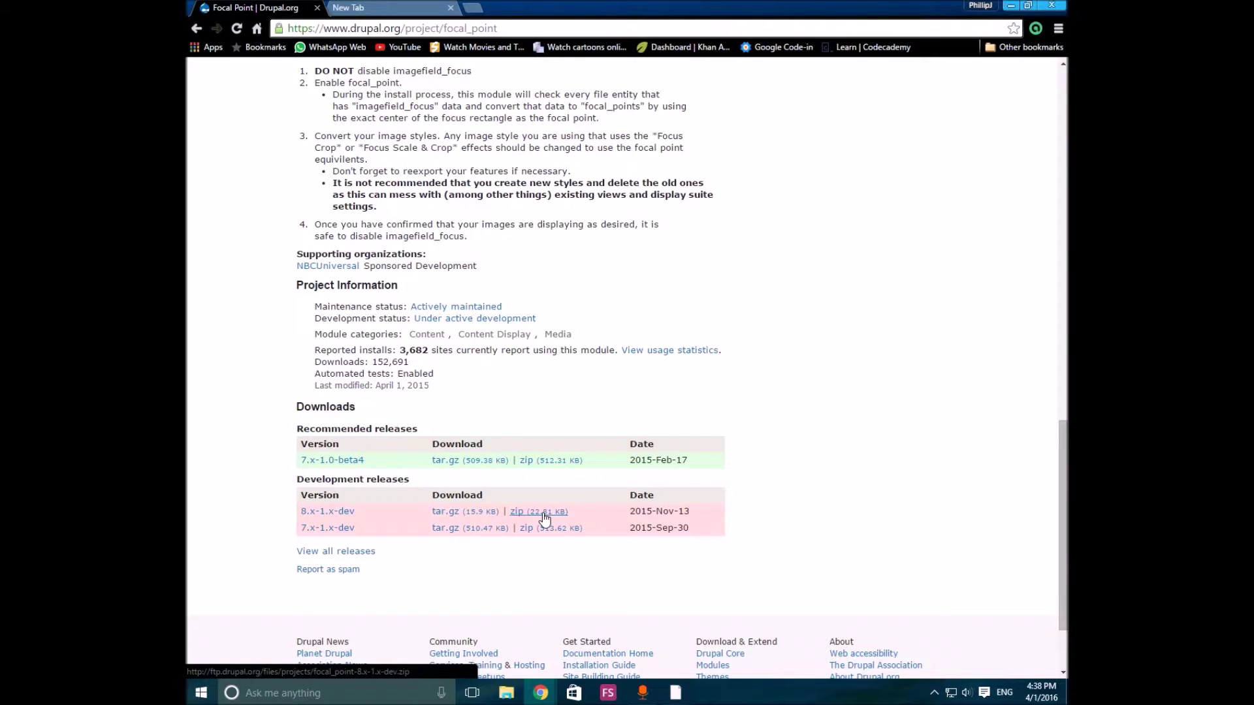
{"action": "left_click", "coordinate": [545, 515]}
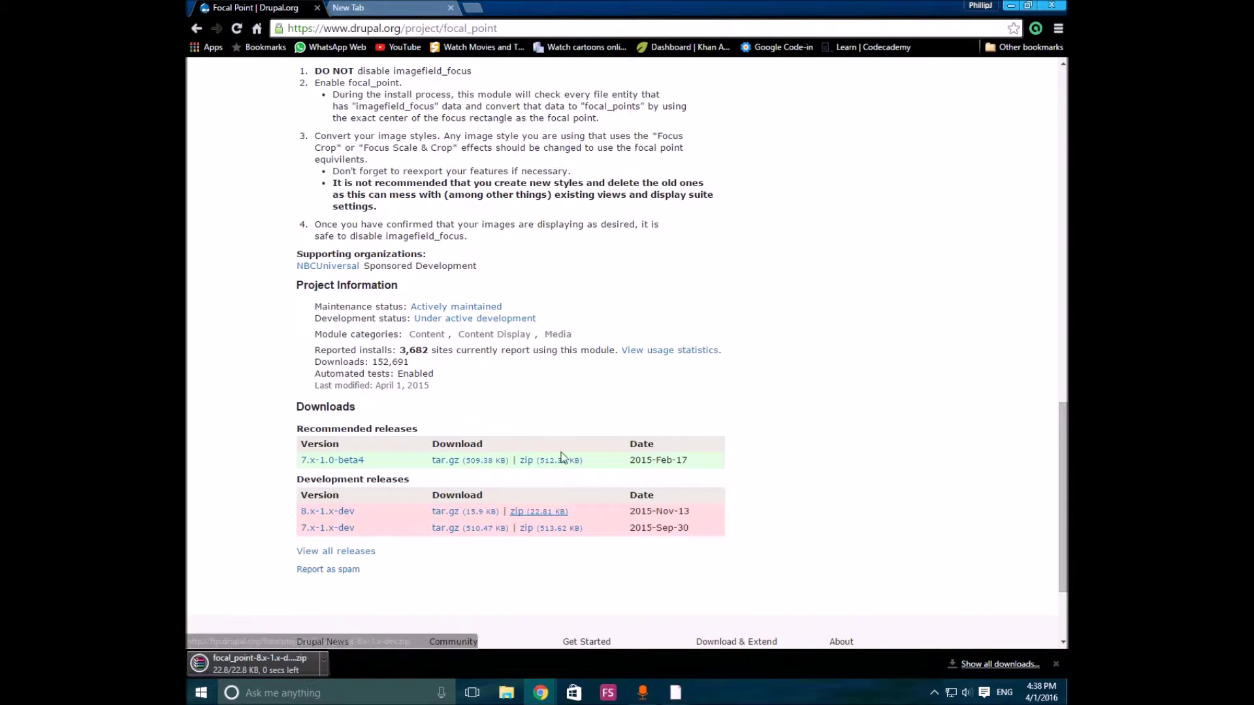
- Open the downloaded archive in WinRAR and set C:\xampp\htdocs\drupal8\modules as the extraction destination
{"action": "left_click", "coordinate": [276, 673]}
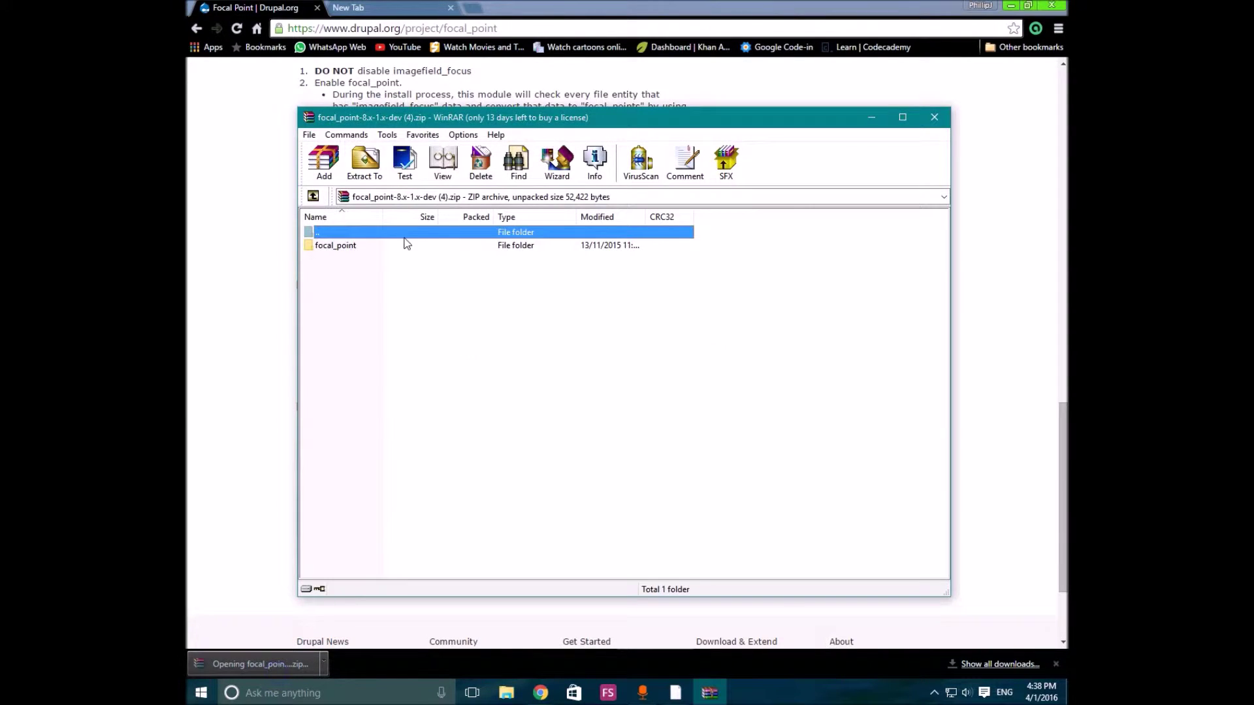
{"action": "left_click", "coordinate": [364, 161]}
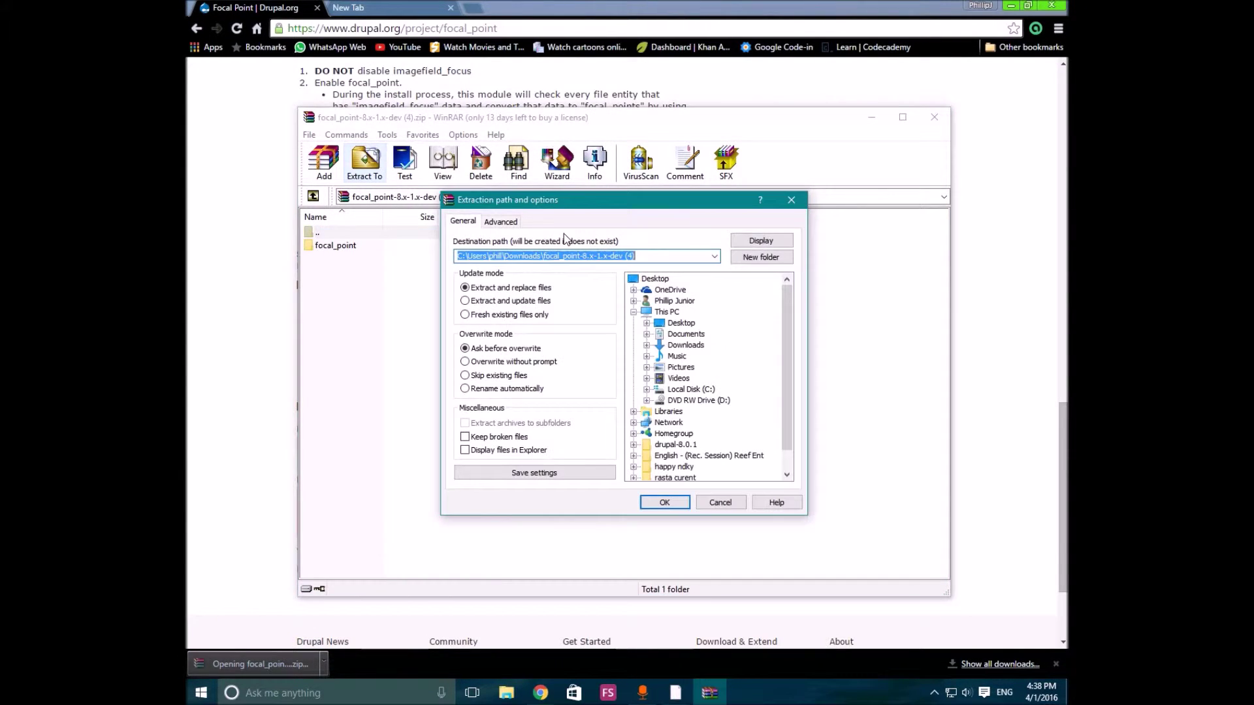
{"action": "double_click", "coordinate": [691, 389]}
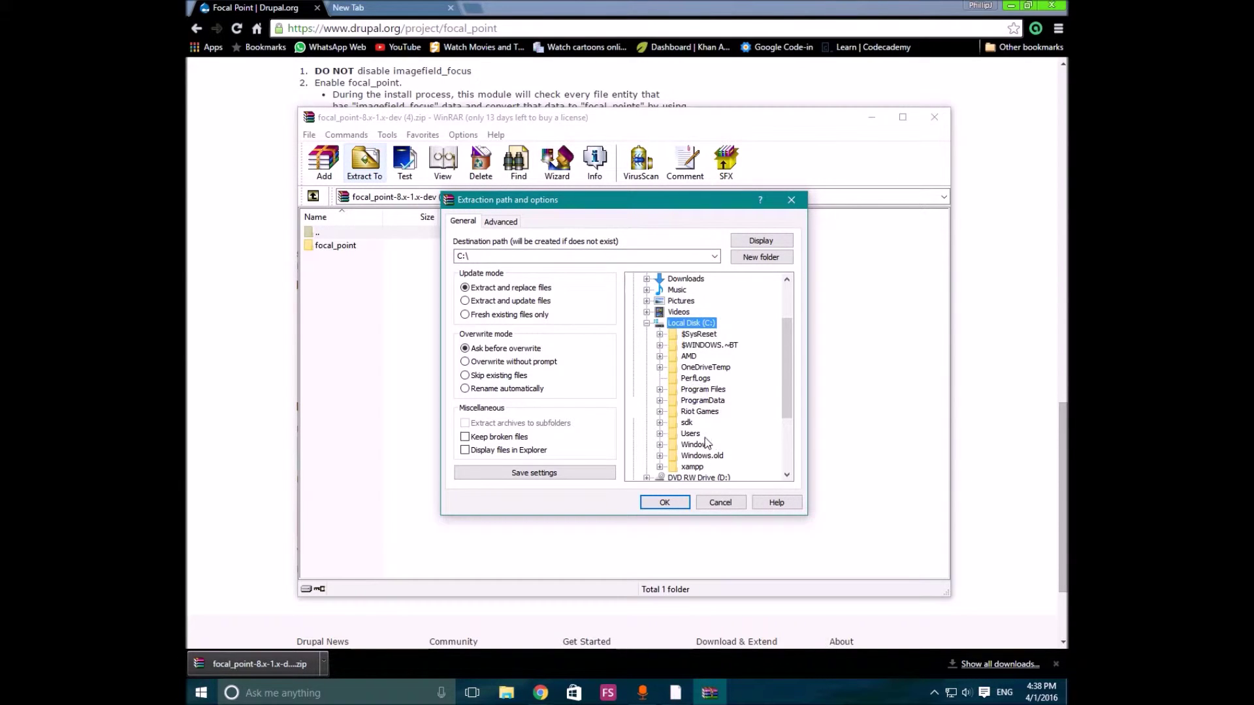
{"action": "double_click", "coordinate": [696, 466]}
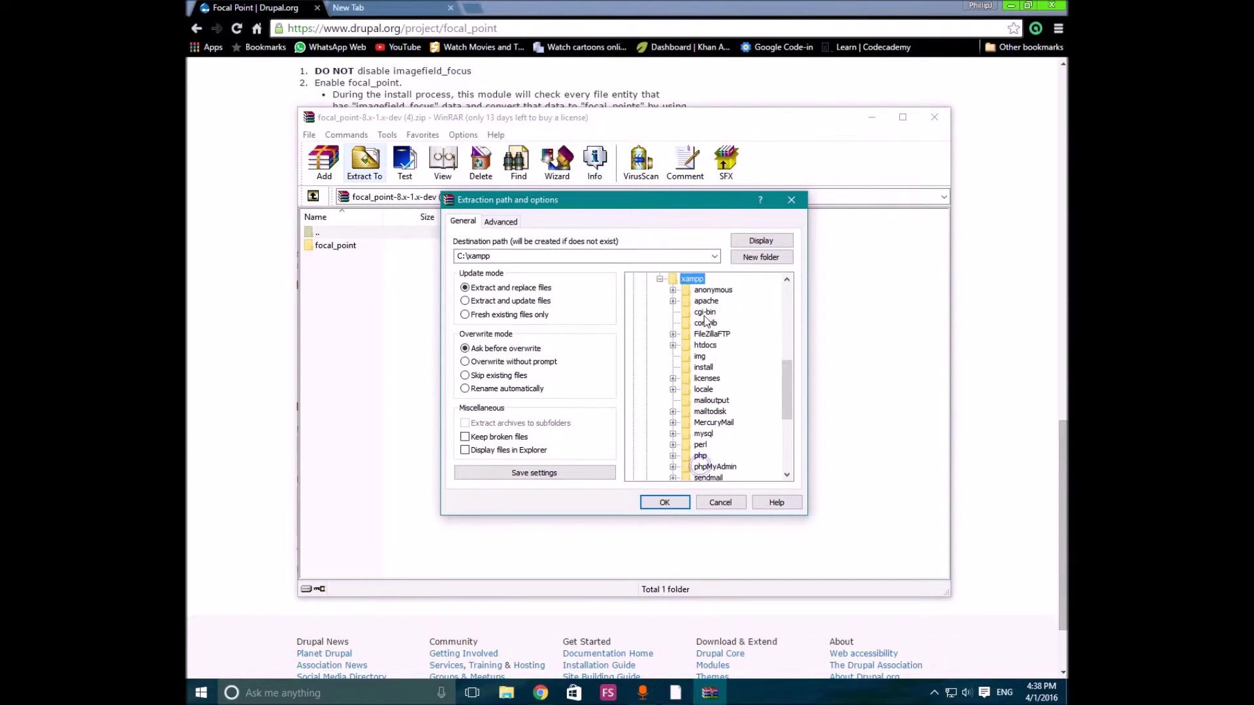
{"action": "double_click", "coordinate": [705, 345]}
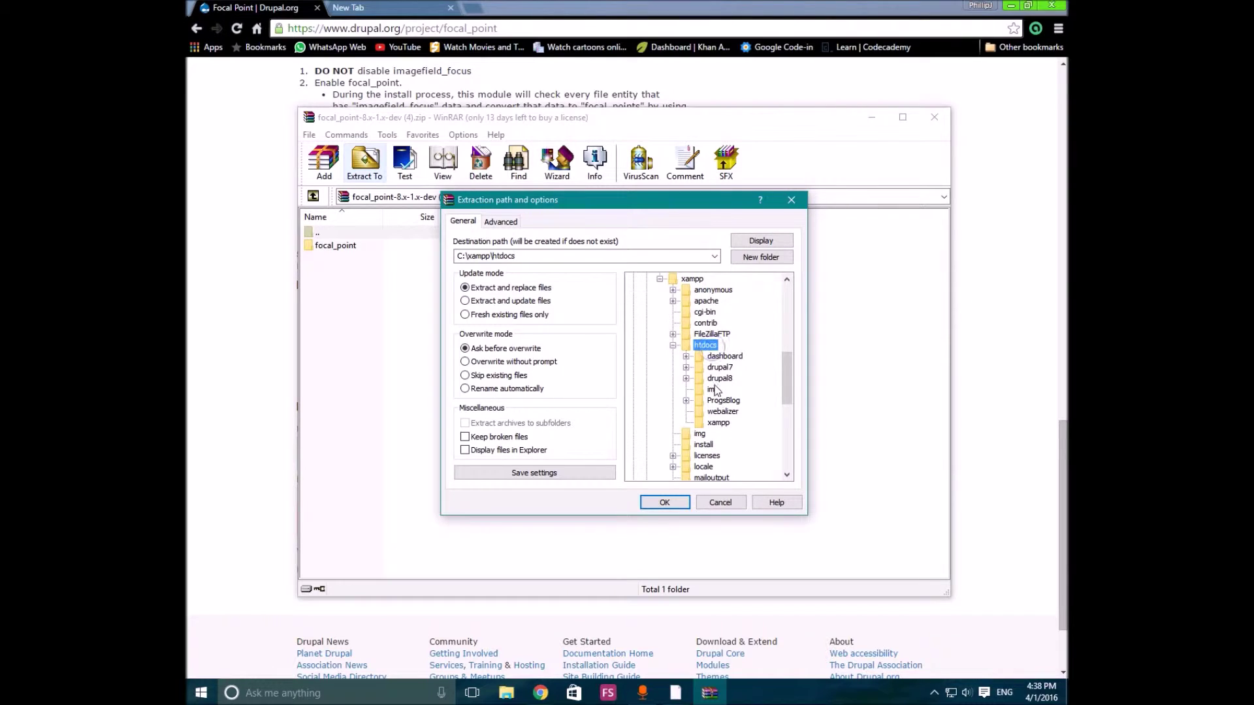
{"action": "double_click", "coordinate": [720, 378]}
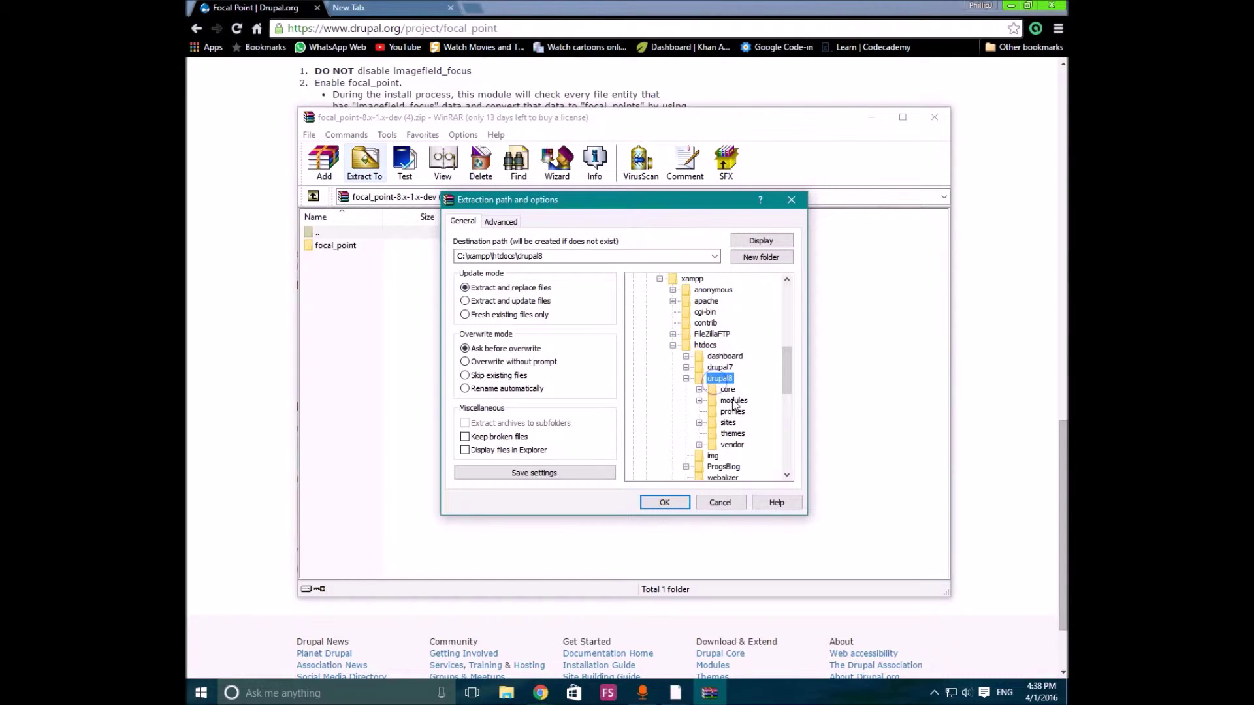
{"action": "double_click", "coordinate": [733, 401]}
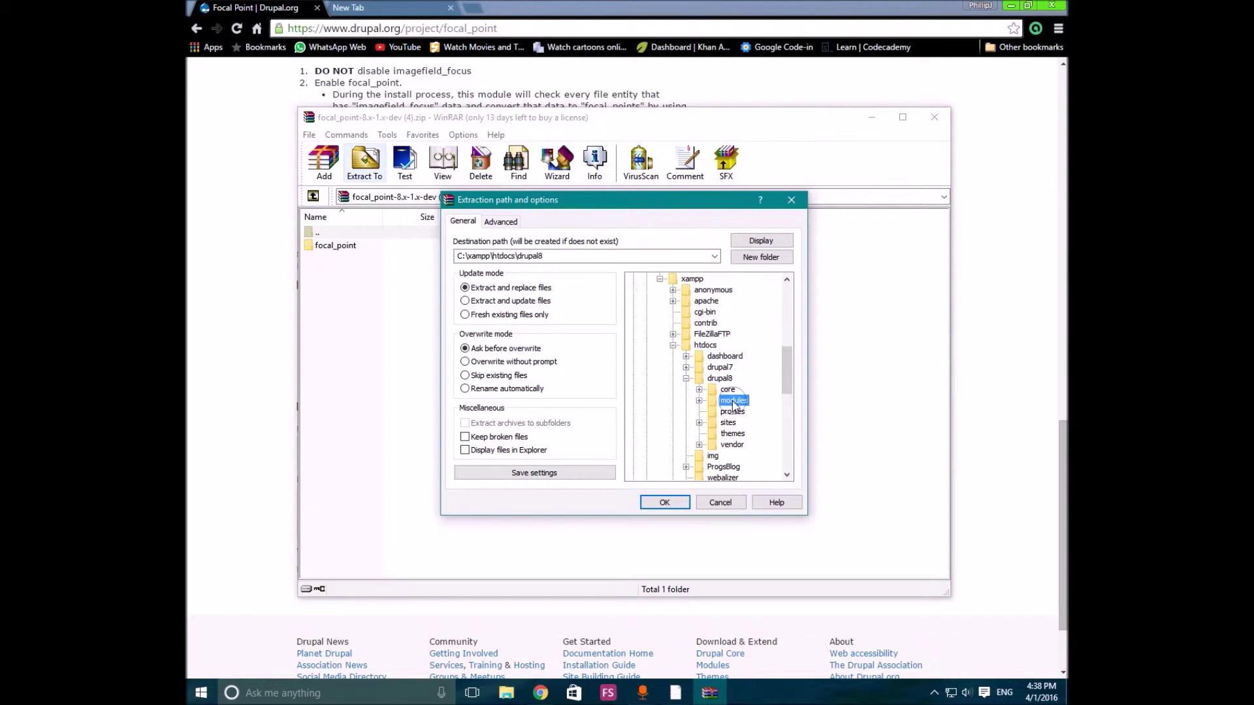
- Extract the module, replacing the existing focal_point files, and close WinRAR
{"action": "left_click", "coordinate": [684, 502]}
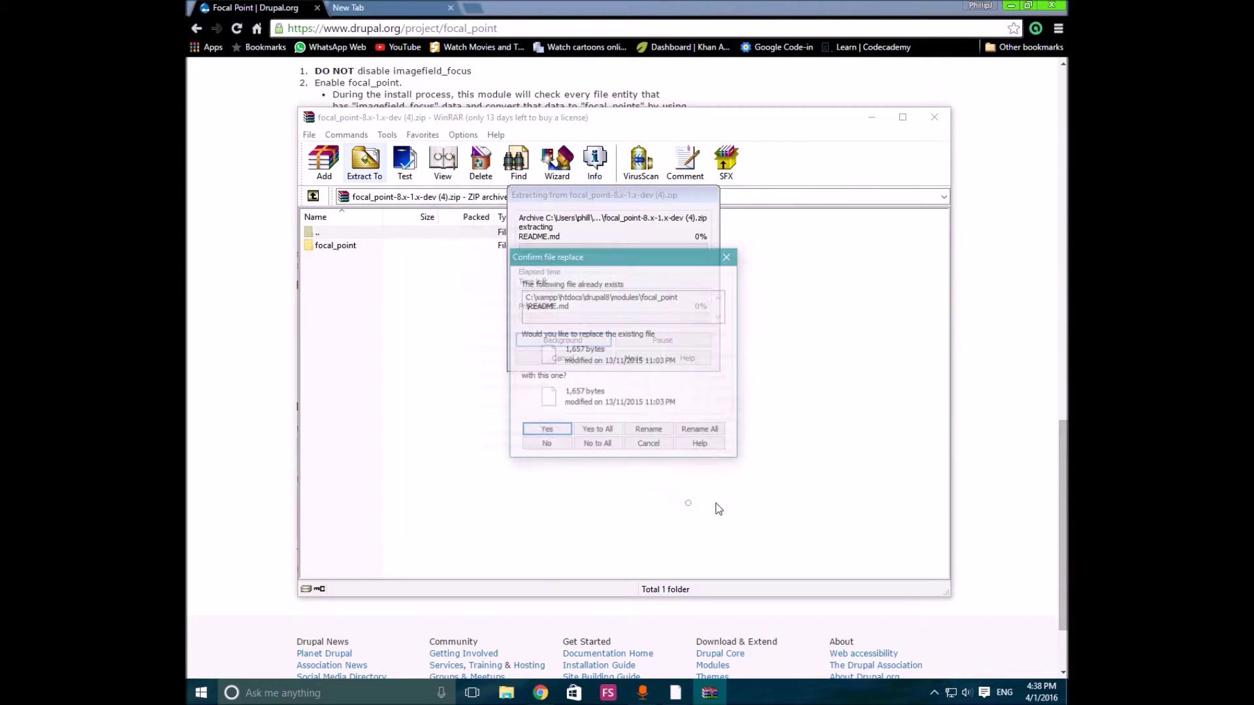
{"action": "left_click", "coordinate": [729, 259]}
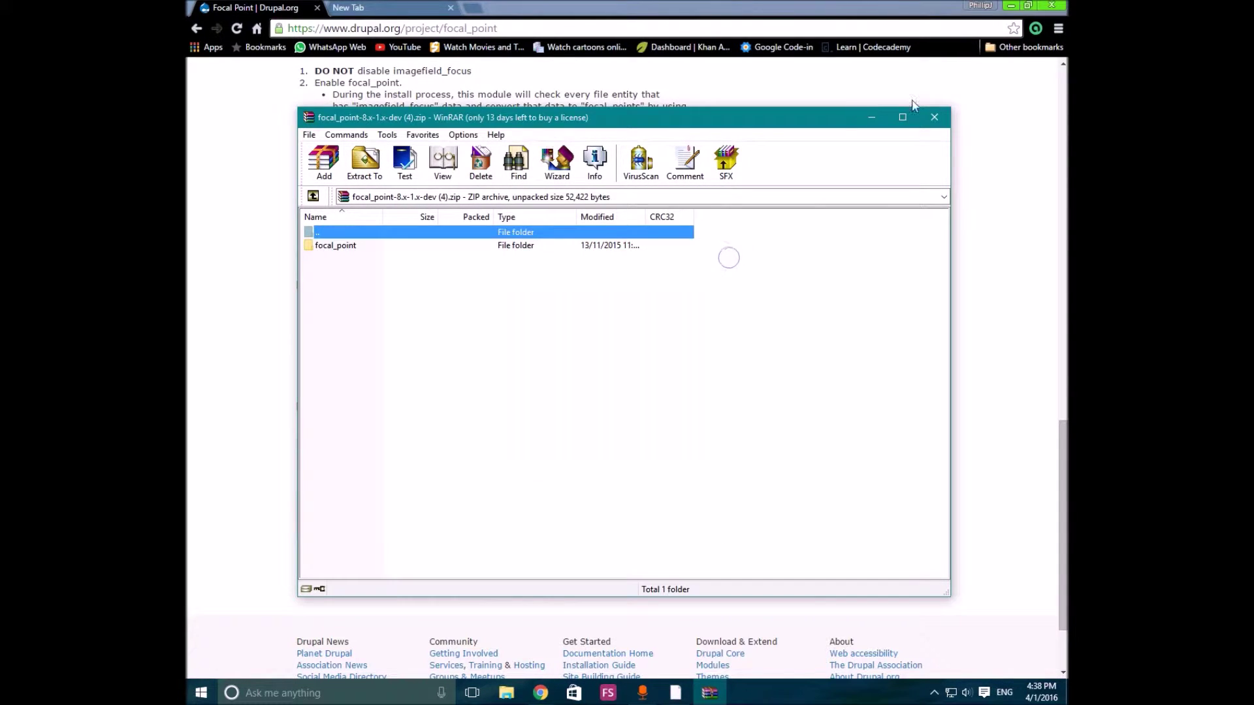
{"action": "left_click", "coordinate": [934, 117]}
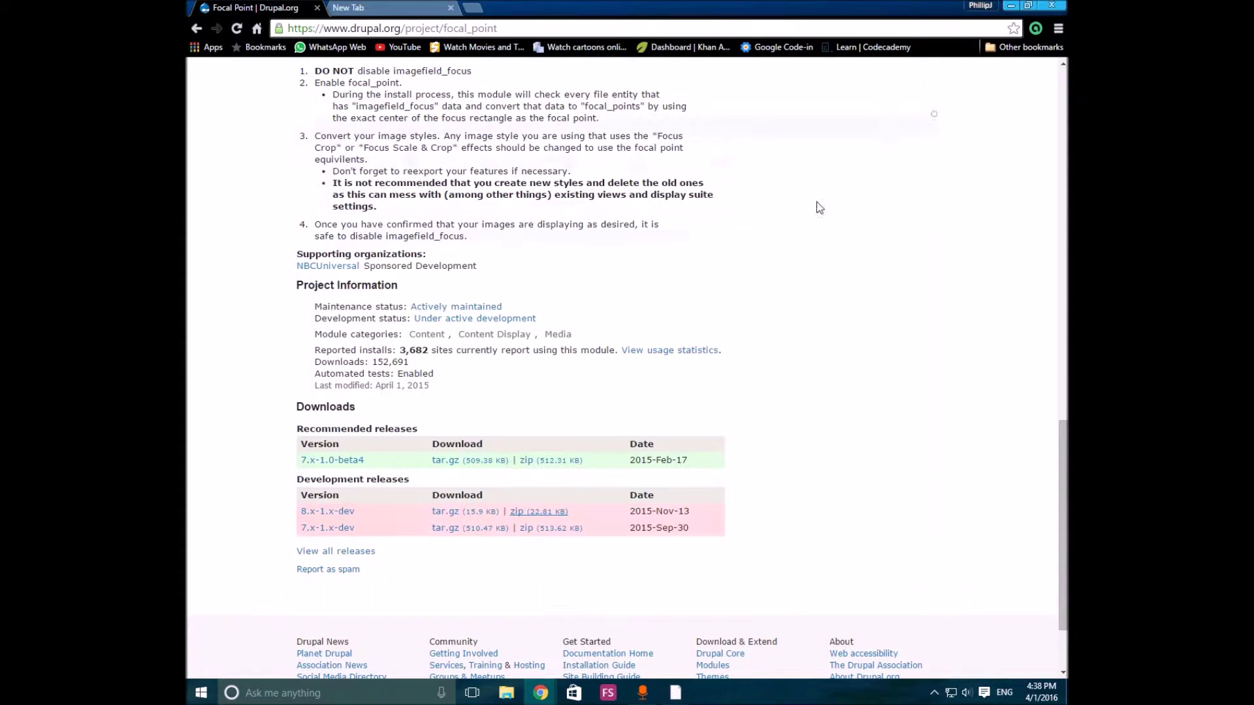
- Load localhost/drupal8 in the second Chrome tab to show the Drupal 8 homepage
{"action": "left_click", "coordinate": [404, 8]}
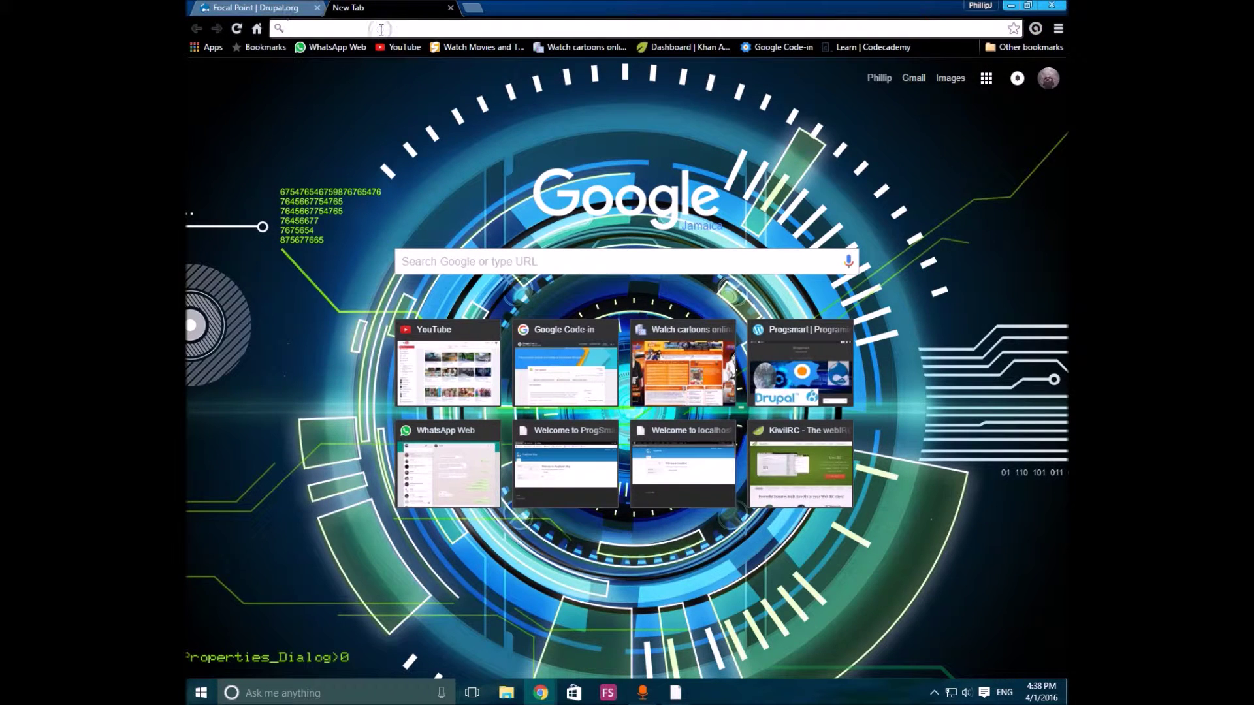
{"action": "type", "text": "locasl"}
{"action": "key", "text": "BackSpace"}
{"action": "key", "text": "BackSpace"}
{"action": "type", "text": "lhj"}
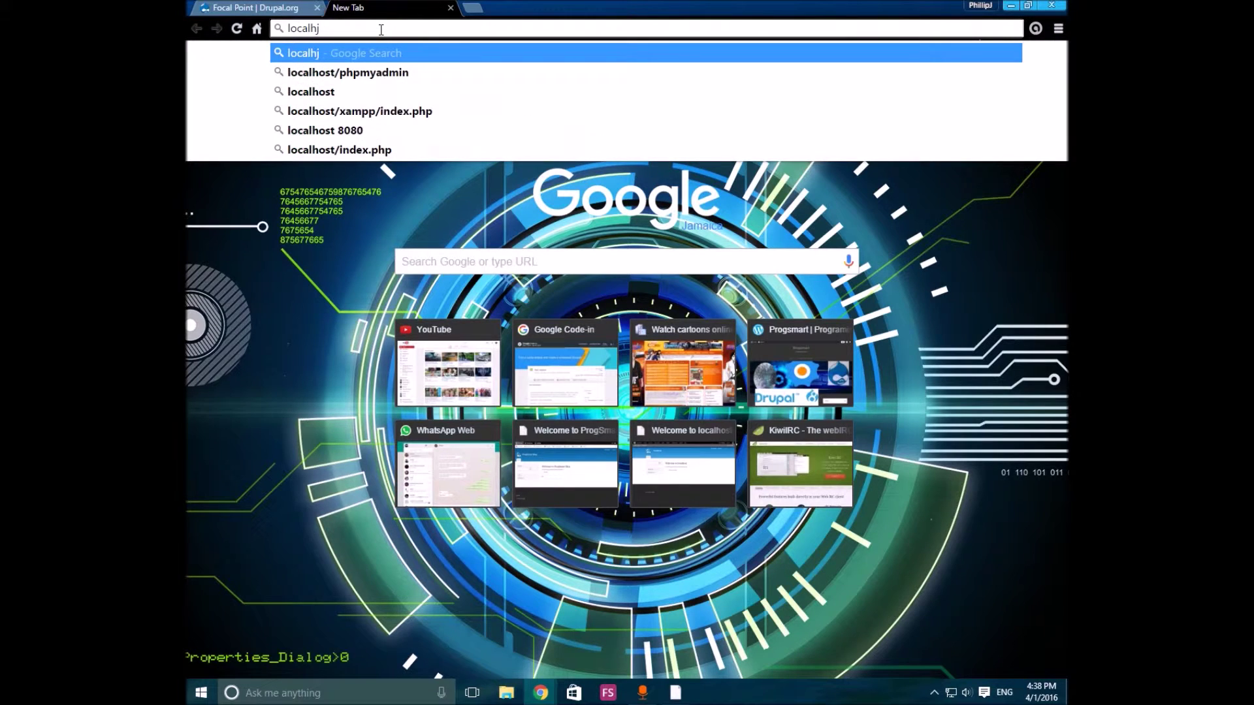
{"action": "key", "text": "BackSpace"}
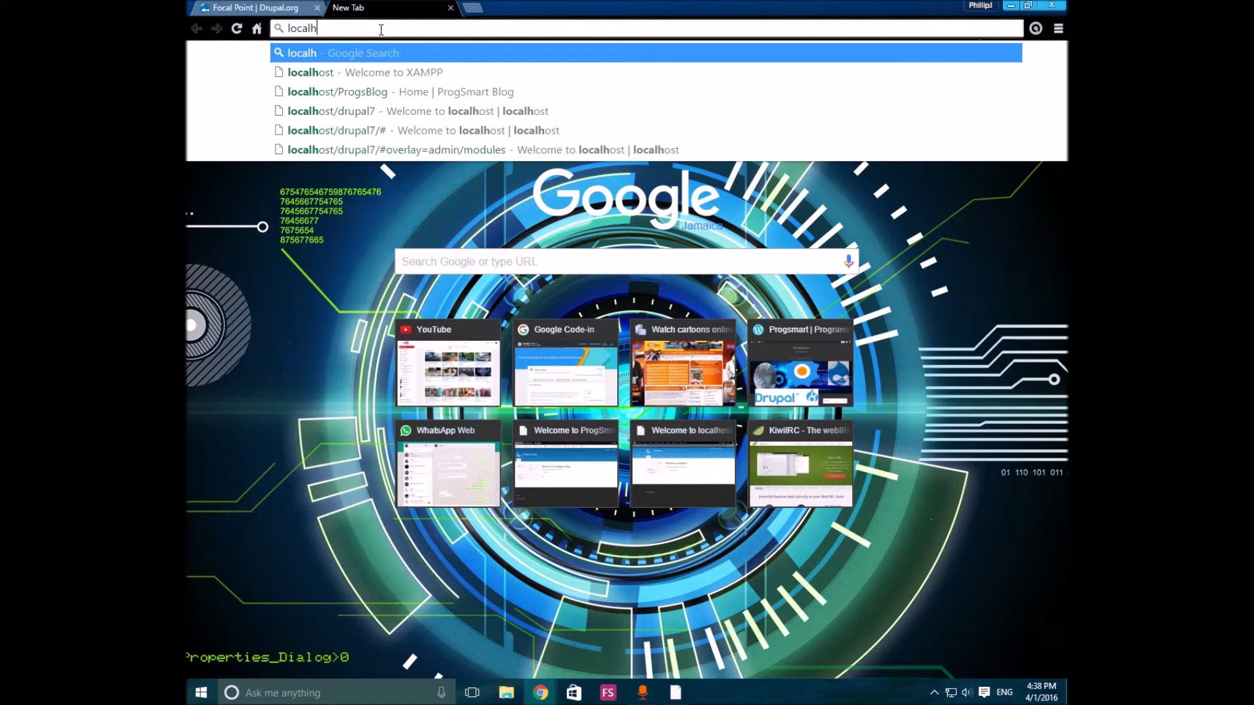
{"action": "key", "text": "Down"}
{"action": "key", "text": "Down"}
{"action": "key", "text": "Down"}
{"action": "key", "text": "Down"}
{"action": "key", "text": "Up"}
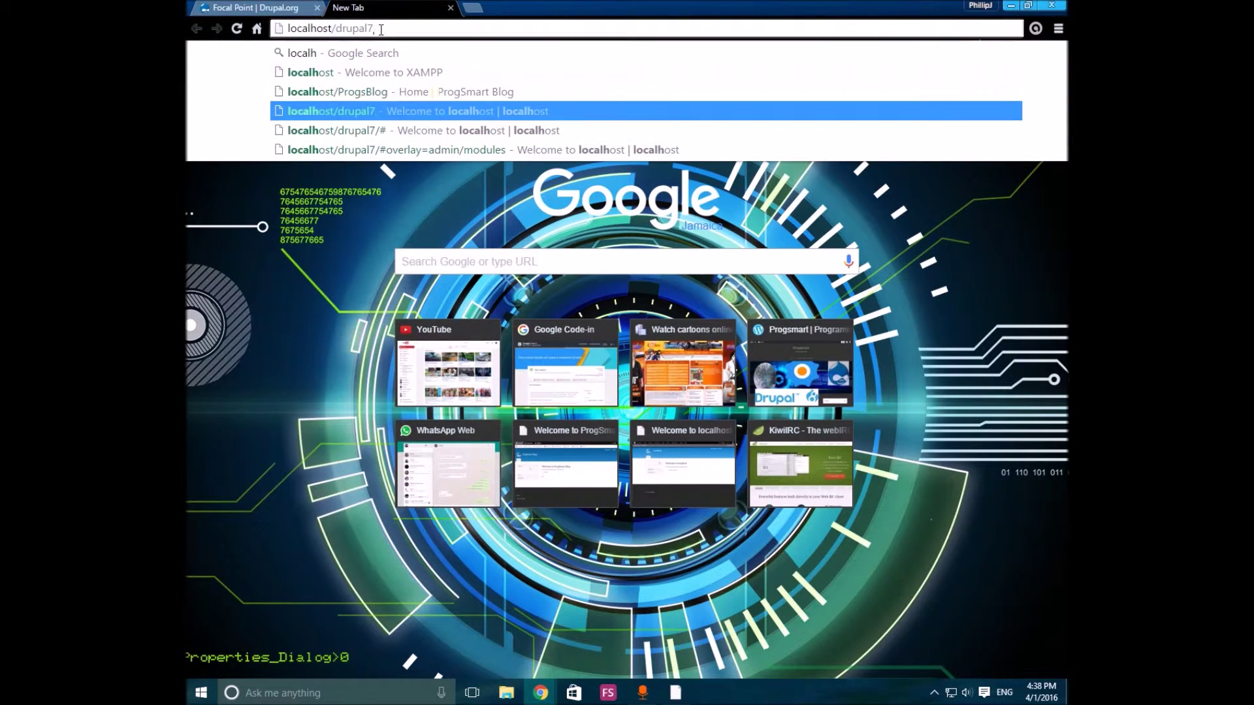
{"action": "key", "text": "BackSpace"}
{"action": "type", "text": "8"}
{"action": "key", "text": "Return"}
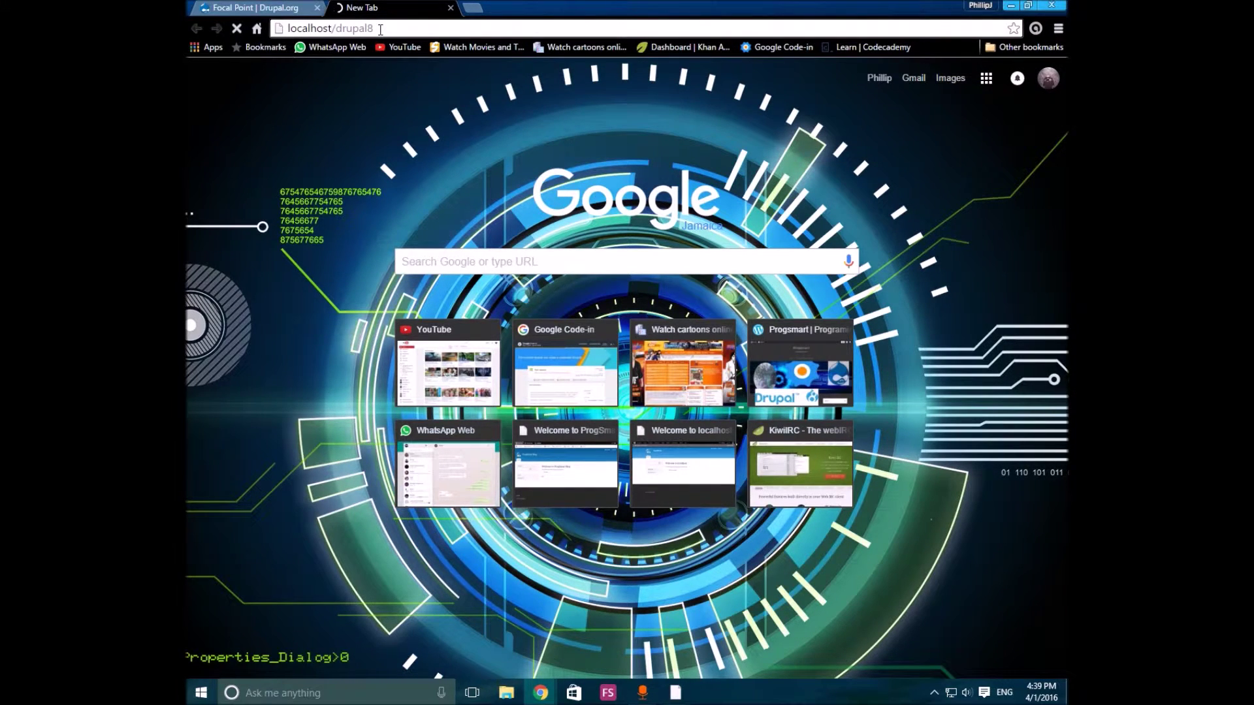
{"action": "left_click", "coordinate": [935, 690]}
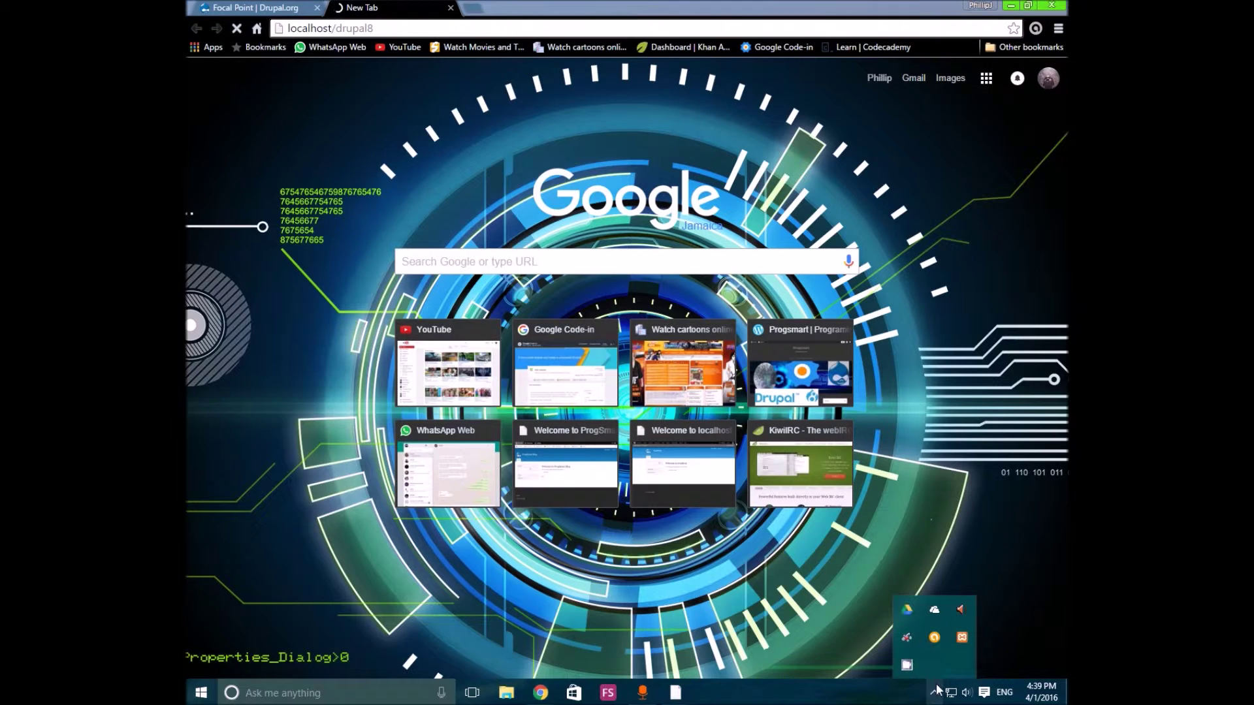
{"action": "right_click", "coordinate": [906, 666]}
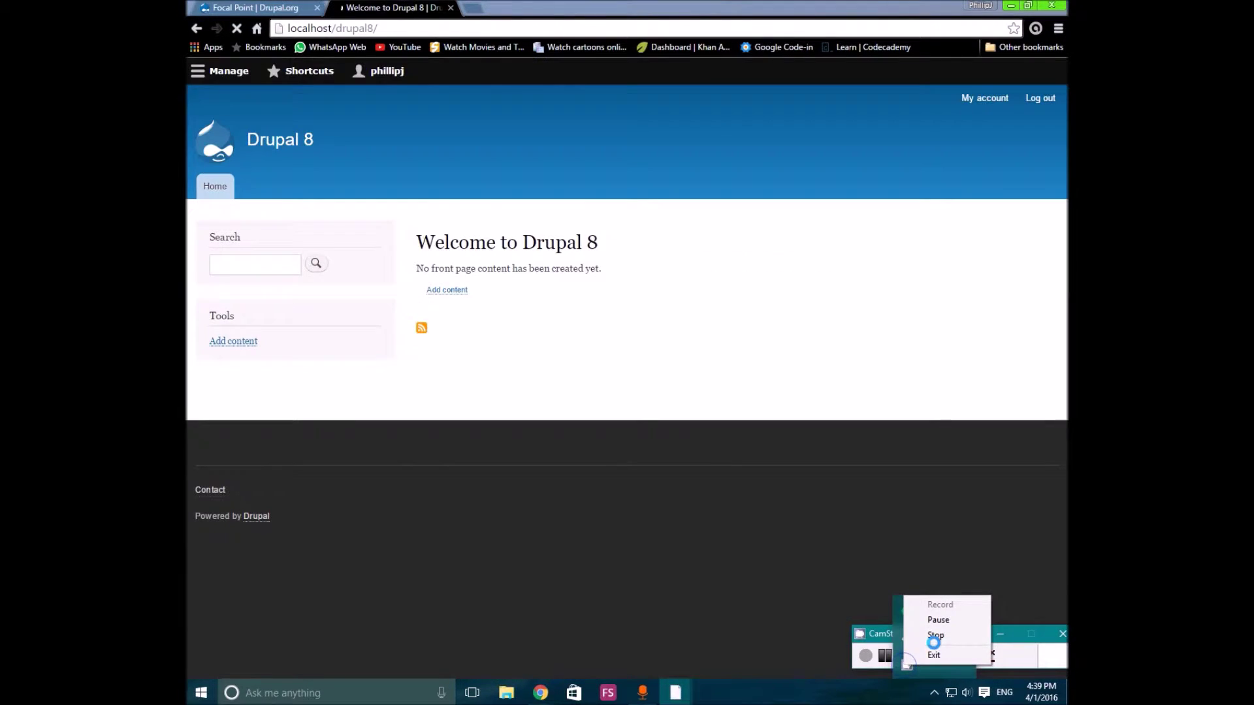
- On the Extend page, tick Focal Point under Images and install it
{"action": "left_click", "coordinate": [927, 575]}
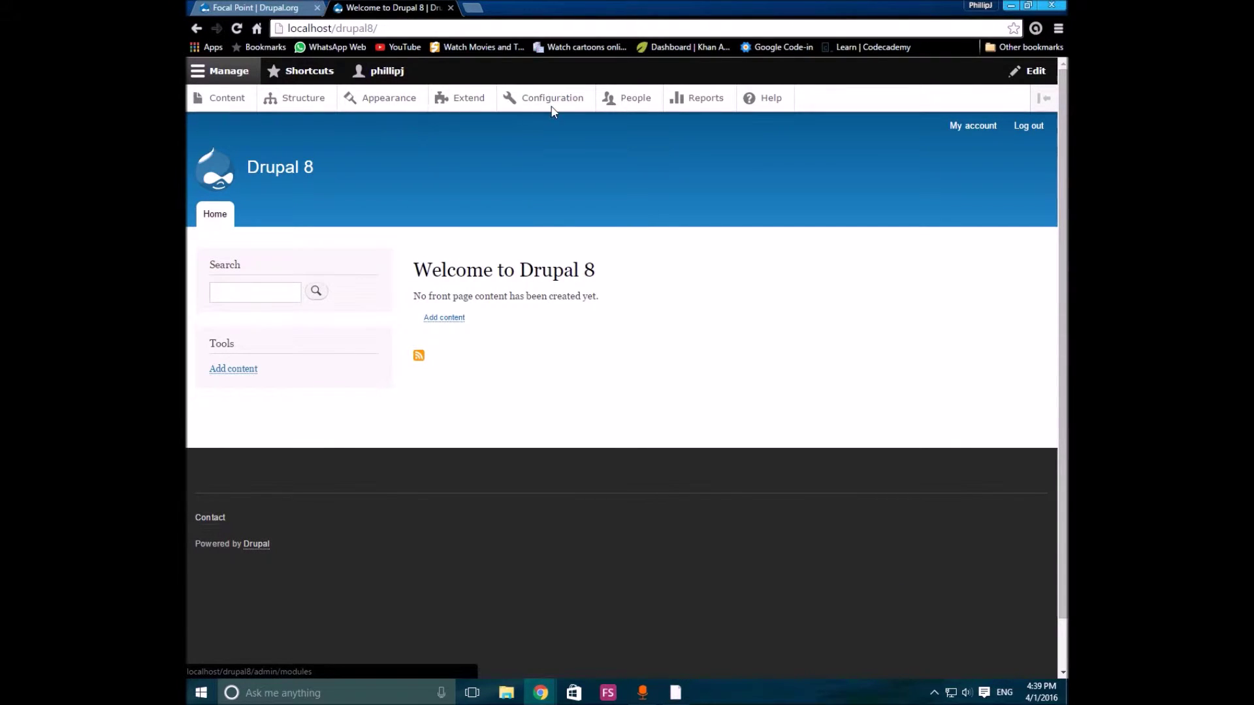
{"action": "left_click", "coordinate": [460, 104]}
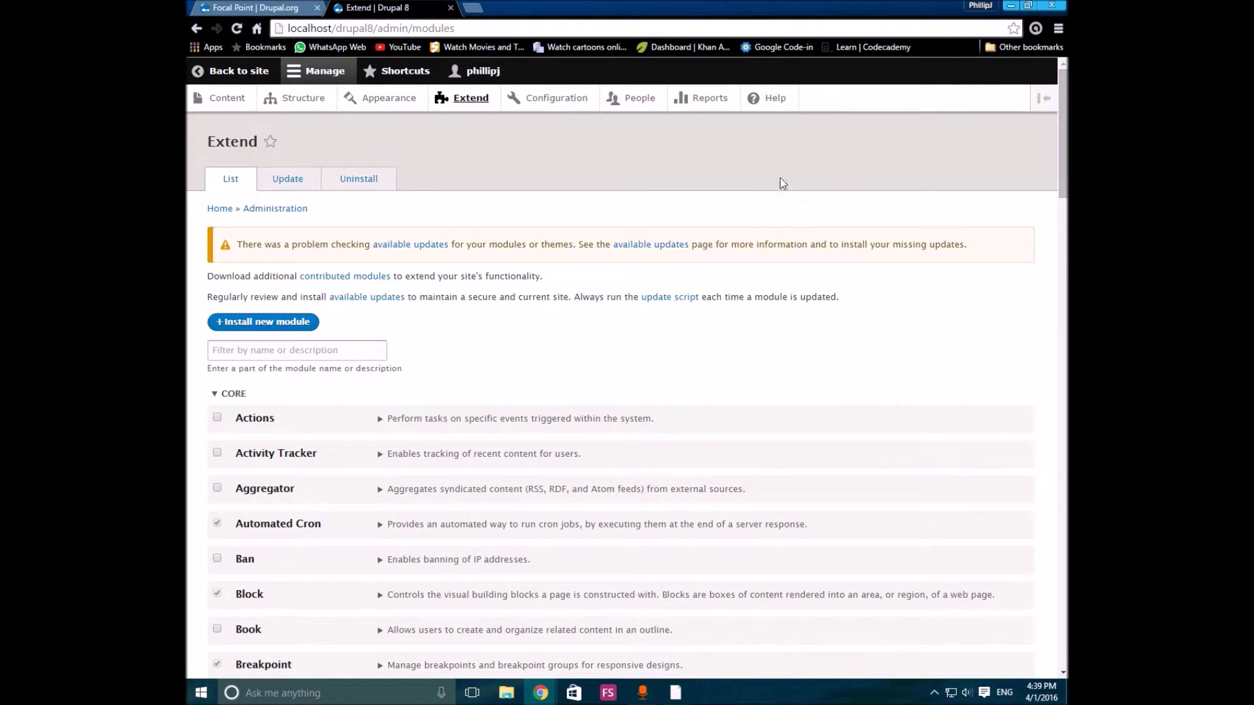
{"action": "scroll", "coordinate": [1035, 313], "scroll_direction": "down", "scroll_amount": 20}
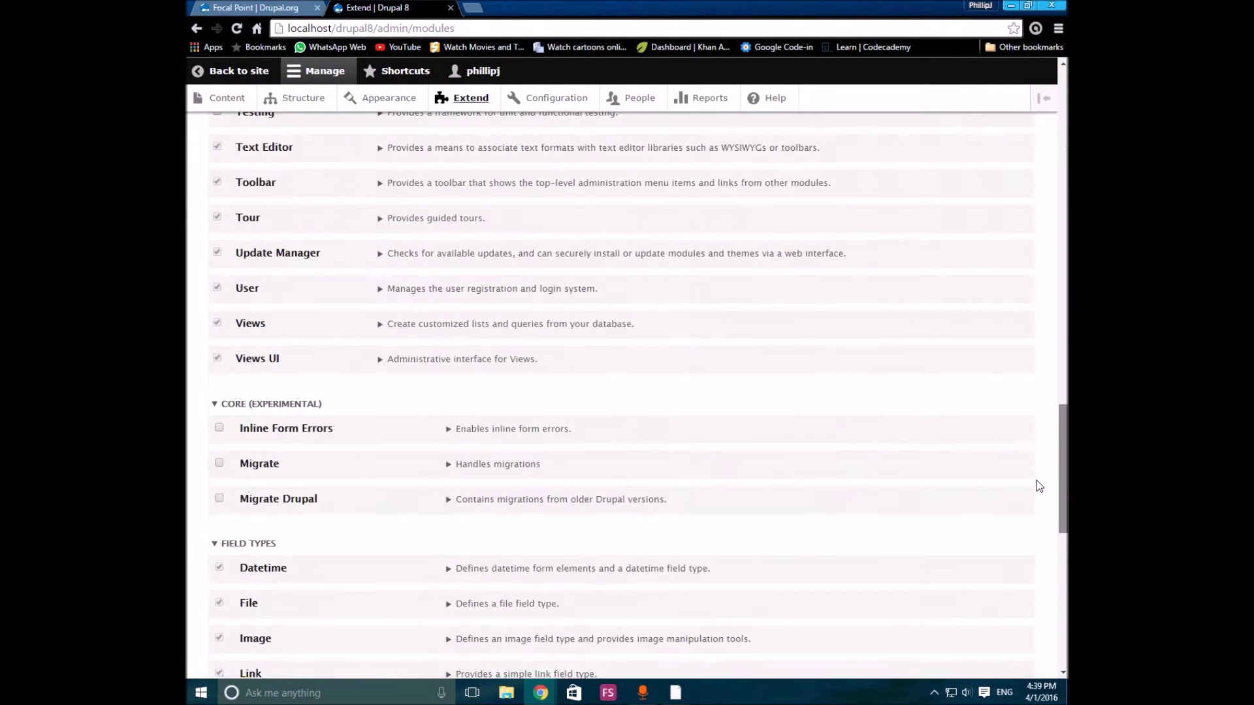
{"action": "scroll", "coordinate": [1036, 481], "scroll_direction": "down", "scroll_amount": 6}
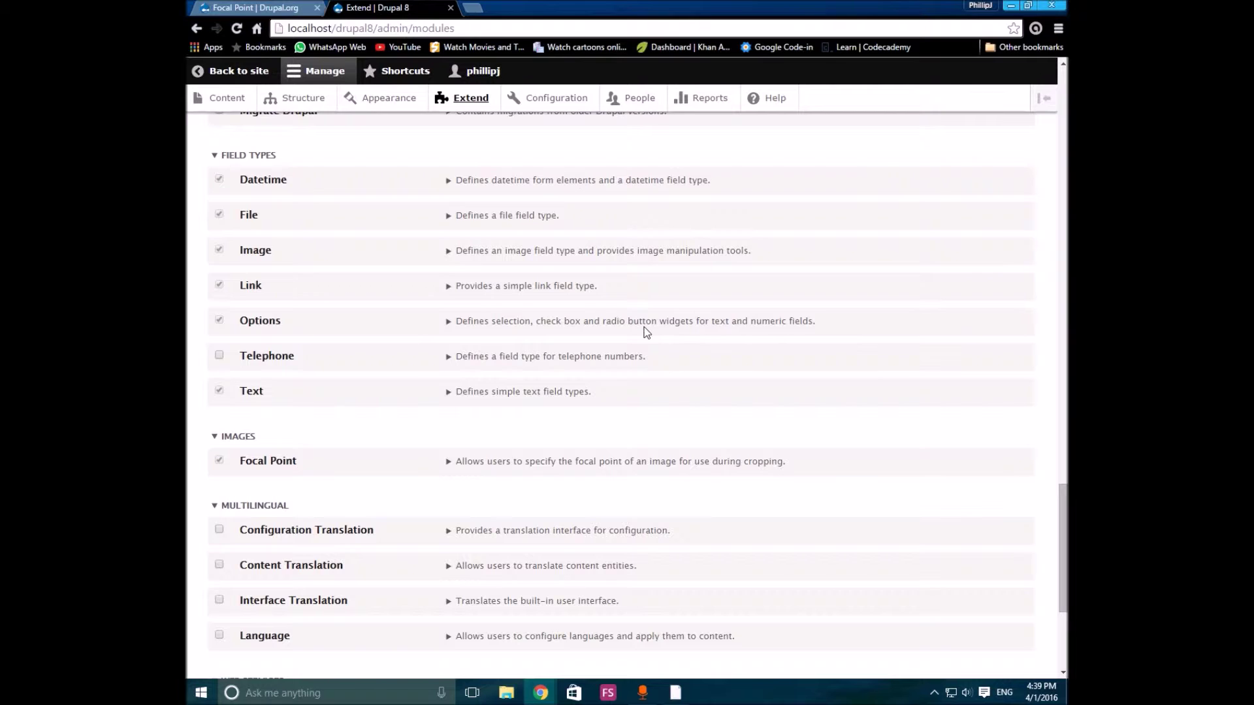
{"action": "left_click", "coordinate": [933, 692]}
{"action": "right_click", "coordinate": [906, 672]}
{"action": "left_click", "coordinate": [922, 675]}
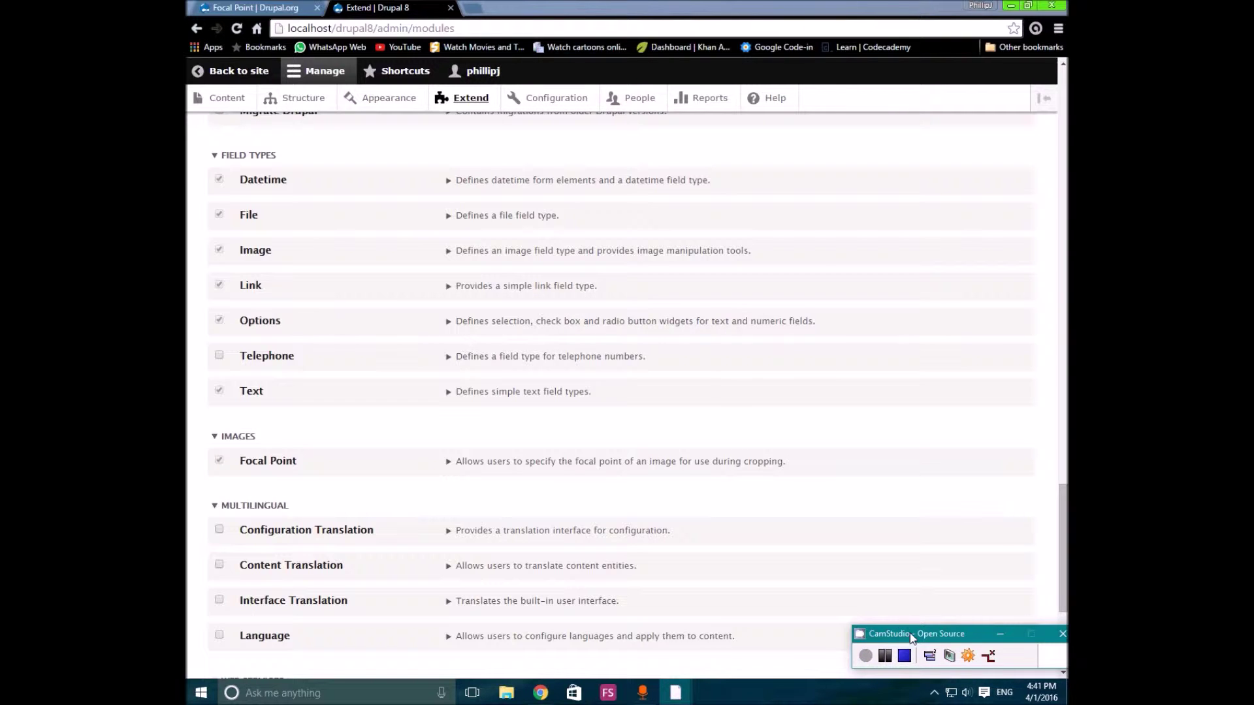
{"action": "left_click", "coordinate": [221, 462]}
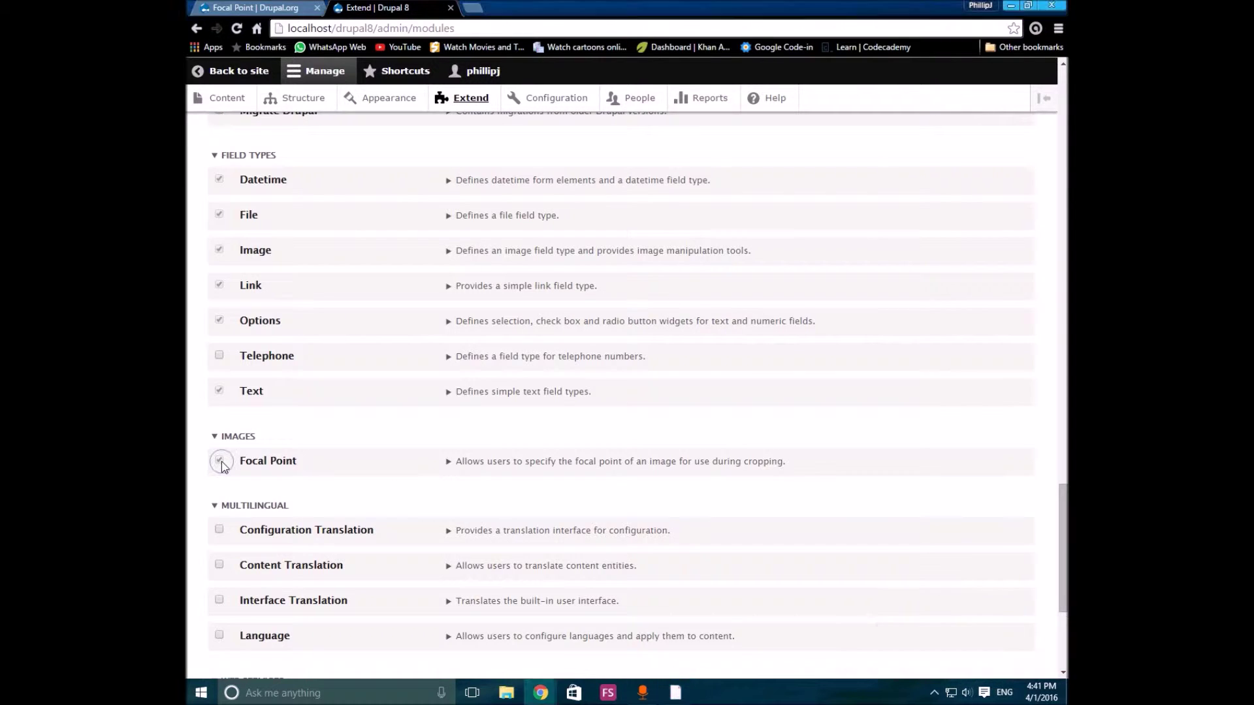
{"action": "scroll", "coordinate": [421, 605], "scroll_direction": "down", "scroll_amount": 4}
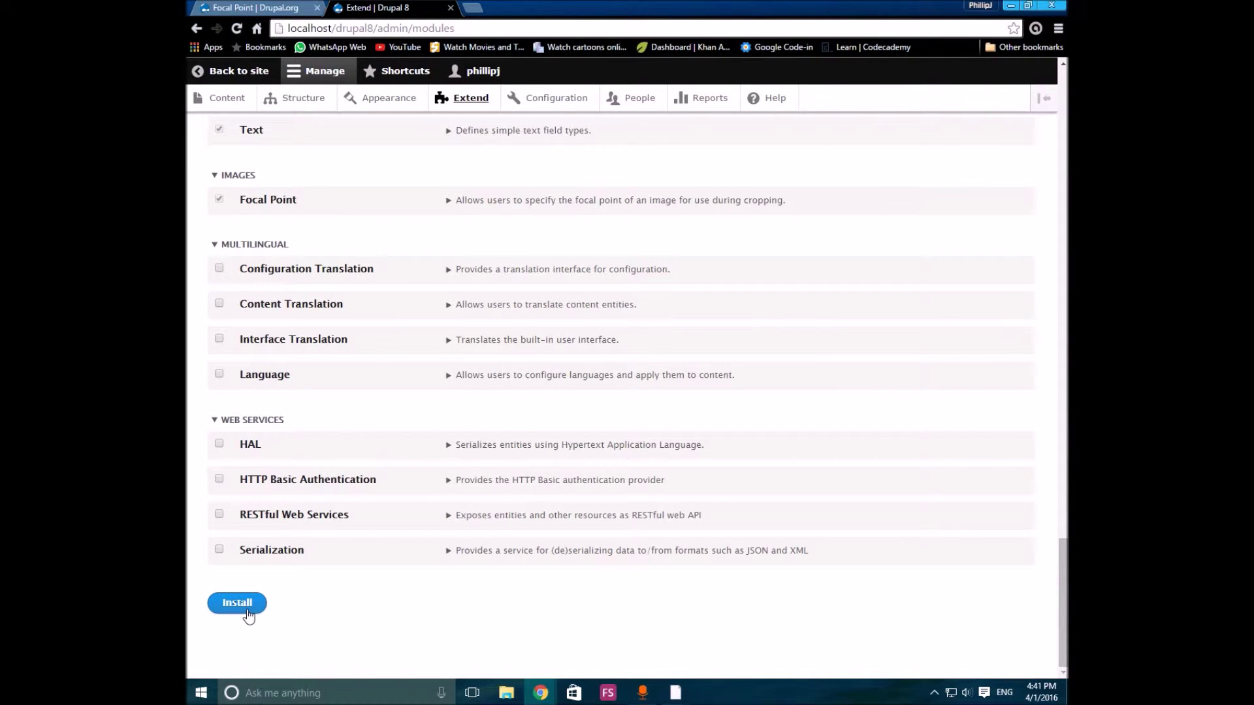
{"action": "left_click_drag", "start_coordinate": [1062, 601], "coordinate": [1062, 130]}
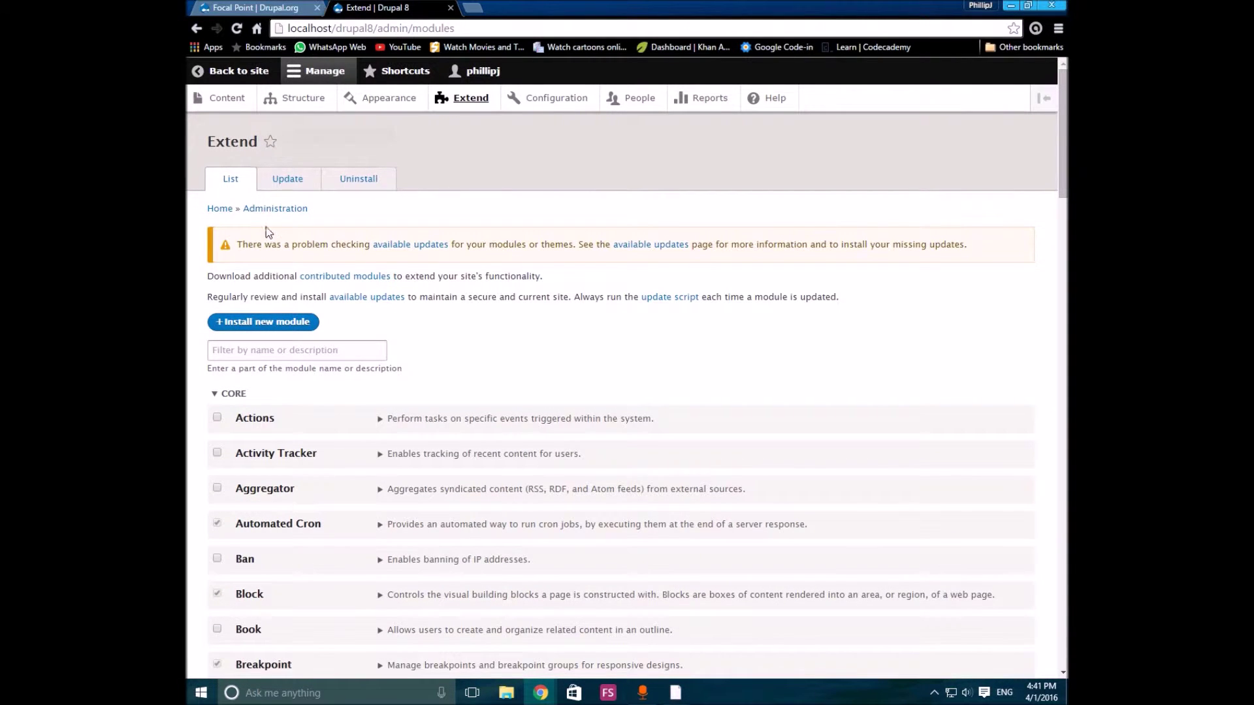
- Start a new Article via Content > Add content
{"action": "left_click", "coordinate": [230, 103]}
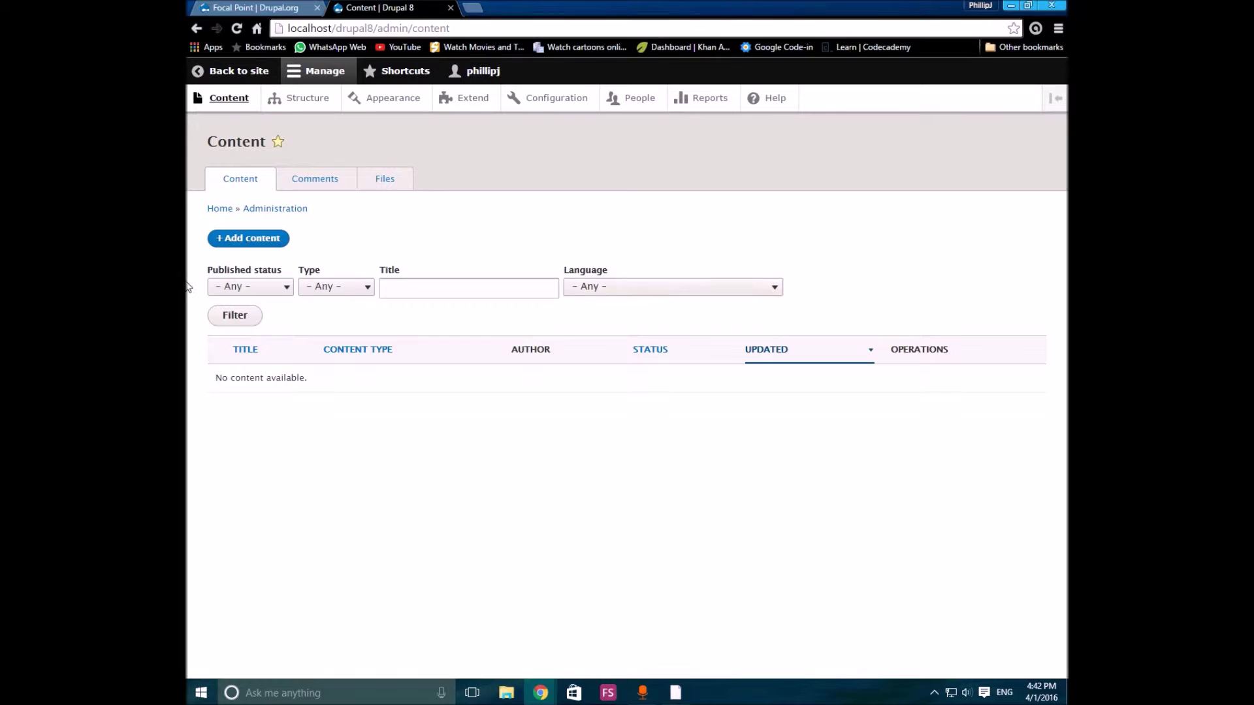
{"action": "left_click", "coordinate": [269, 241]}
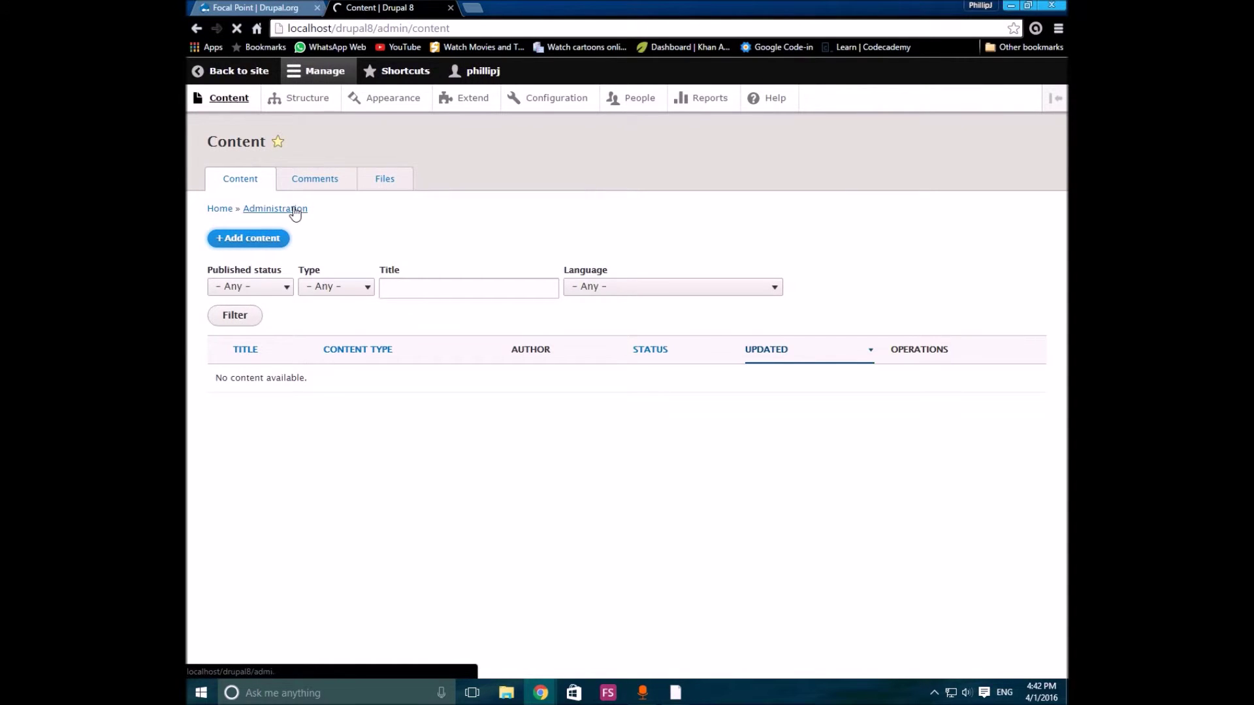
{"action": "left_click", "coordinate": [226, 210]}
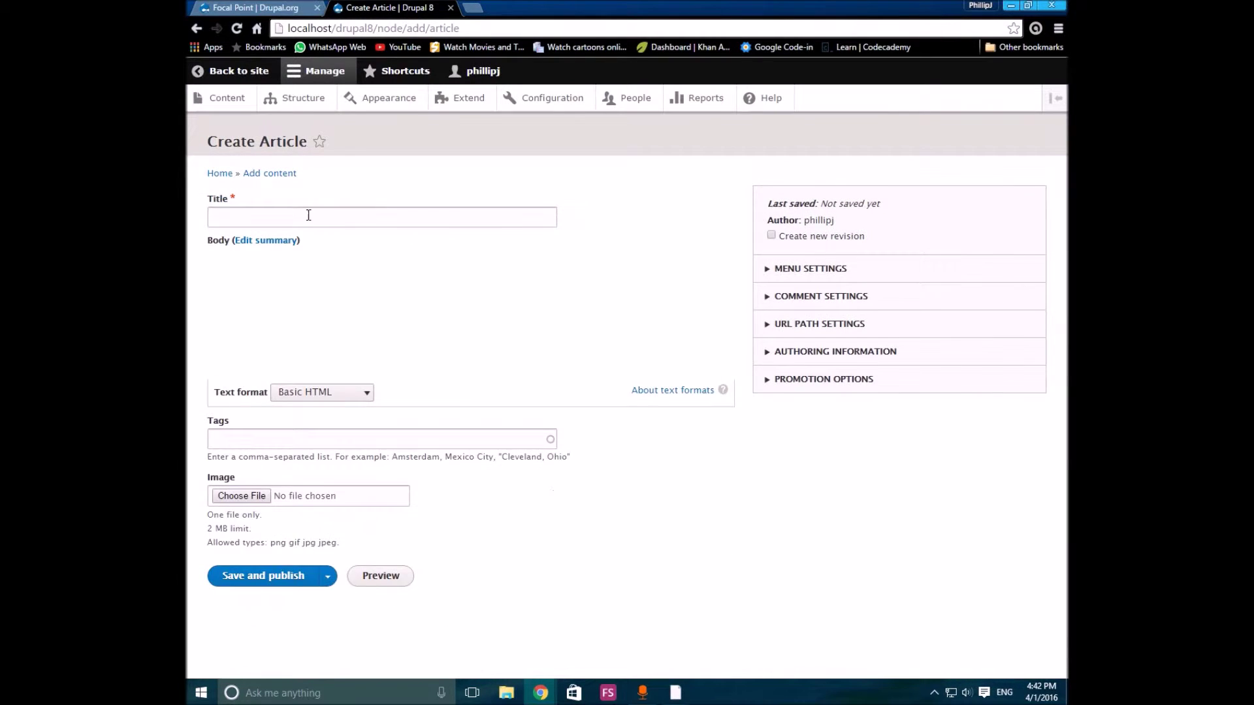
- Enter the article title 'How to install the focal point module'
{"action": "left_click", "coordinate": [309, 215]}
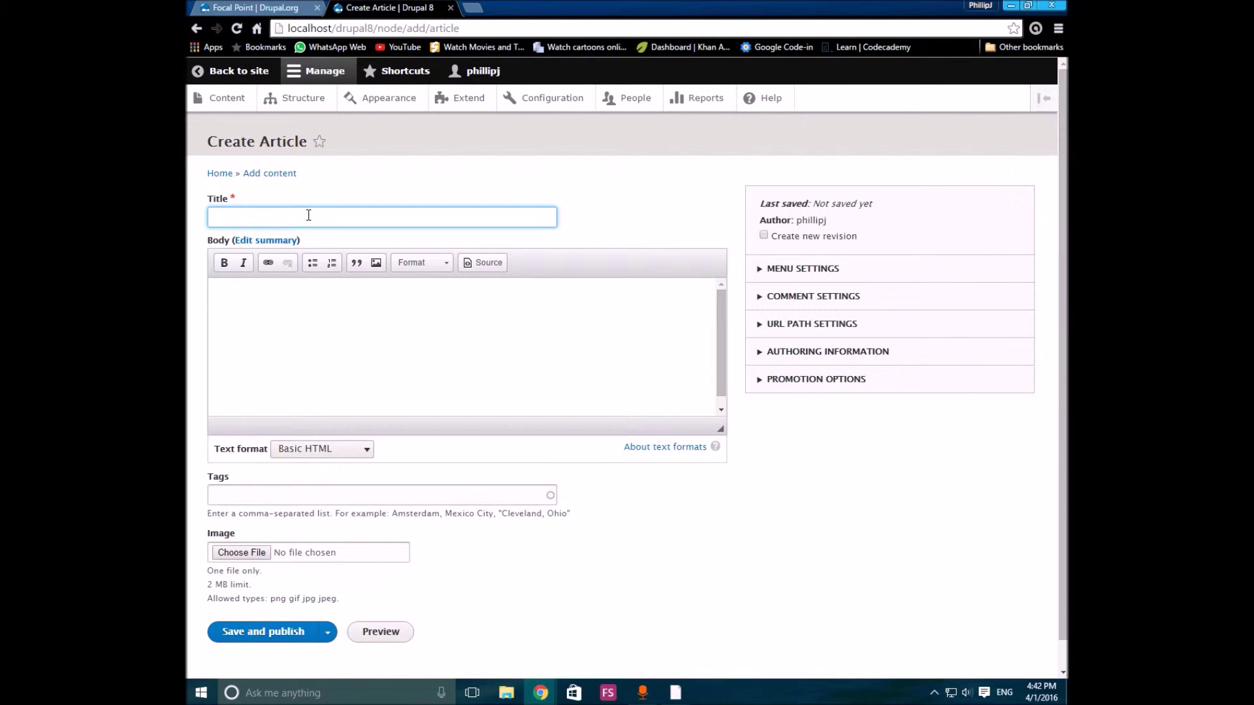
{"action": "type", "text": "How "}
{"action": "type", "text": "to insy"}
{"action": "type", "text": "tlll"}
{"action": "key", "text": "BackSpace"}
{"action": "key", "text": "BackSpace"}
{"action": "key", "text": "BackSpace"}
{"action": "key", "text": "BackSpace"}
{"action": "key", "text": "BackSpace"}
{"action": "type", "text": "ta"}
{"action": "key", "text": "BackSpace"}
{"action": "type", "text": "install the focal point m odule"}
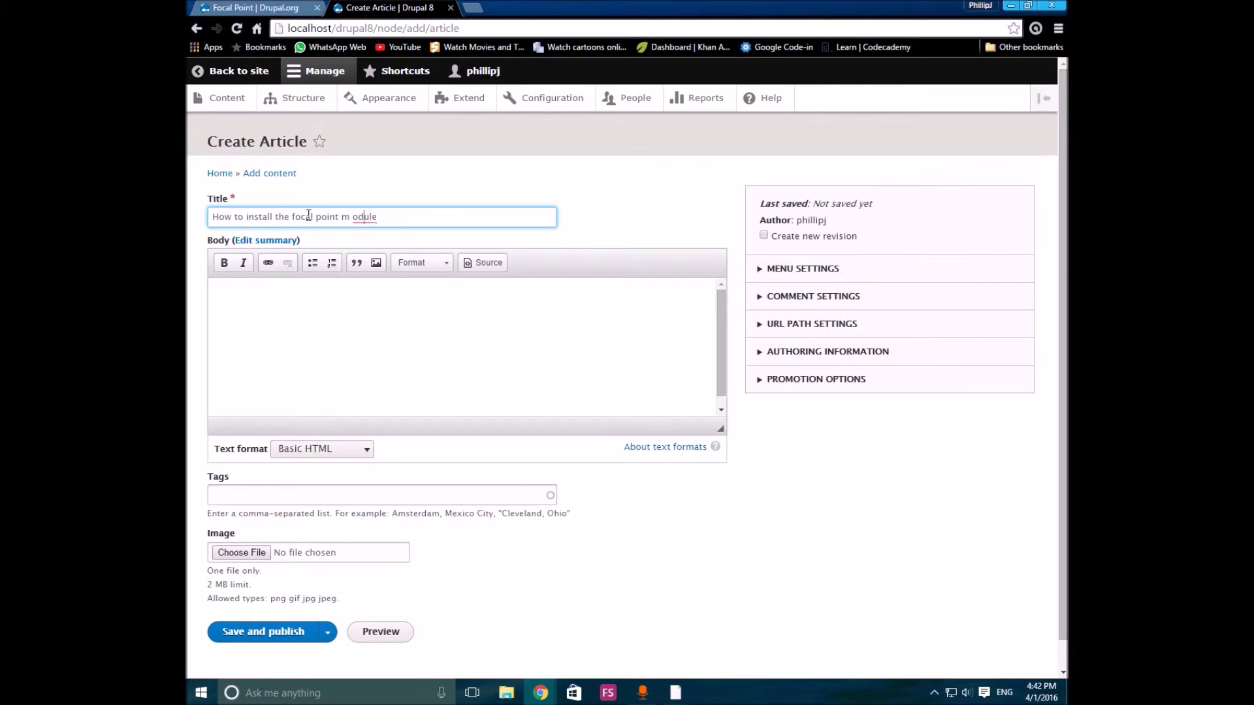
{"action": "key", "text": "BackSpace"}
- Fill the body with placeholder text and place the cursor in the Tags field
{"action": "left_click", "coordinate": [347, 286]}
{"action": "type", "text": "sfshegkfseyhafjkenfjlweyfjnaglkrykhklttttttguirnfgjklwegj;e"}
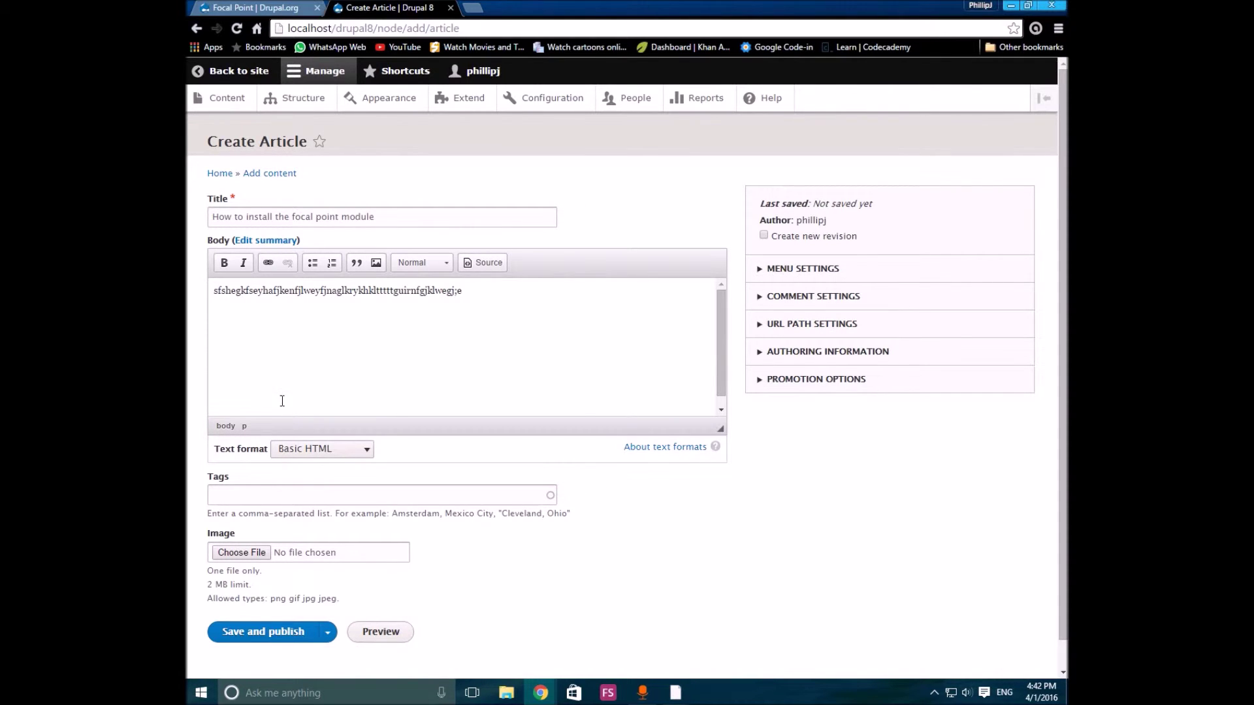
{"action": "left_click", "coordinate": [288, 494]}
- Enter the tag 'htrytr' and upload latest-happy-new-year-2016-photos.jpg as the article image
{"action": "type", "text": "htrytr"}
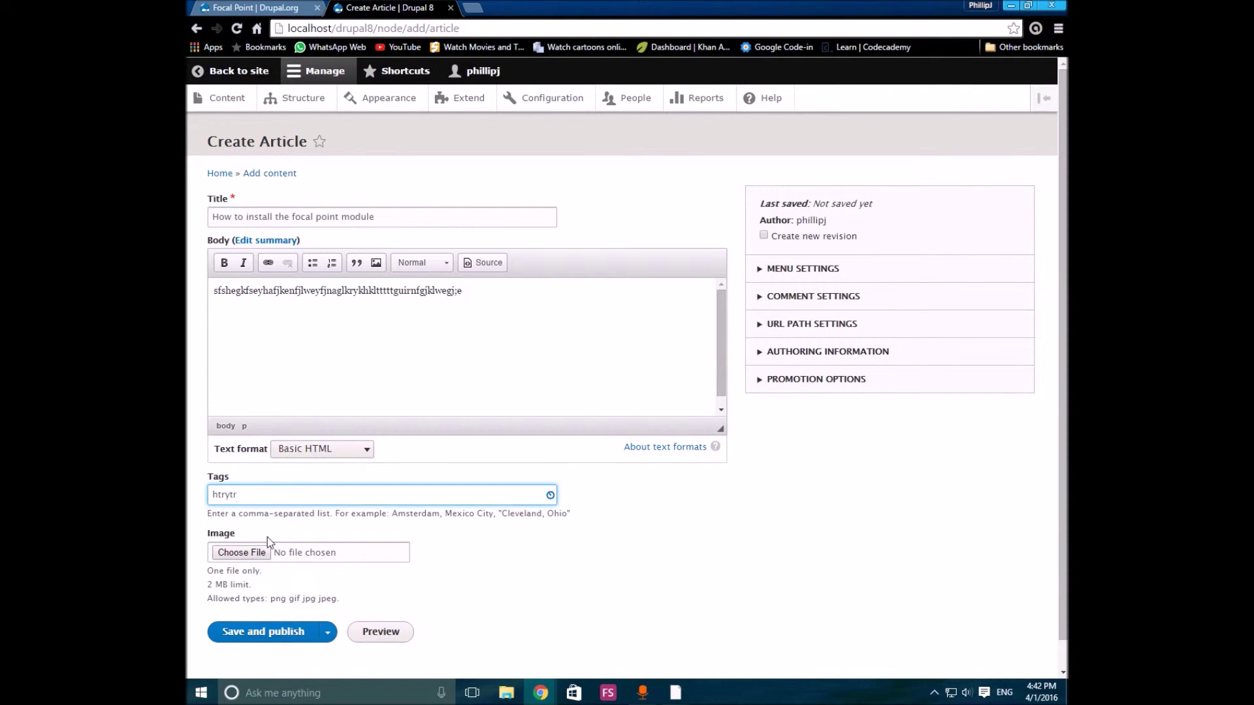
{"action": "left_click", "coordinate": [256, 553]}
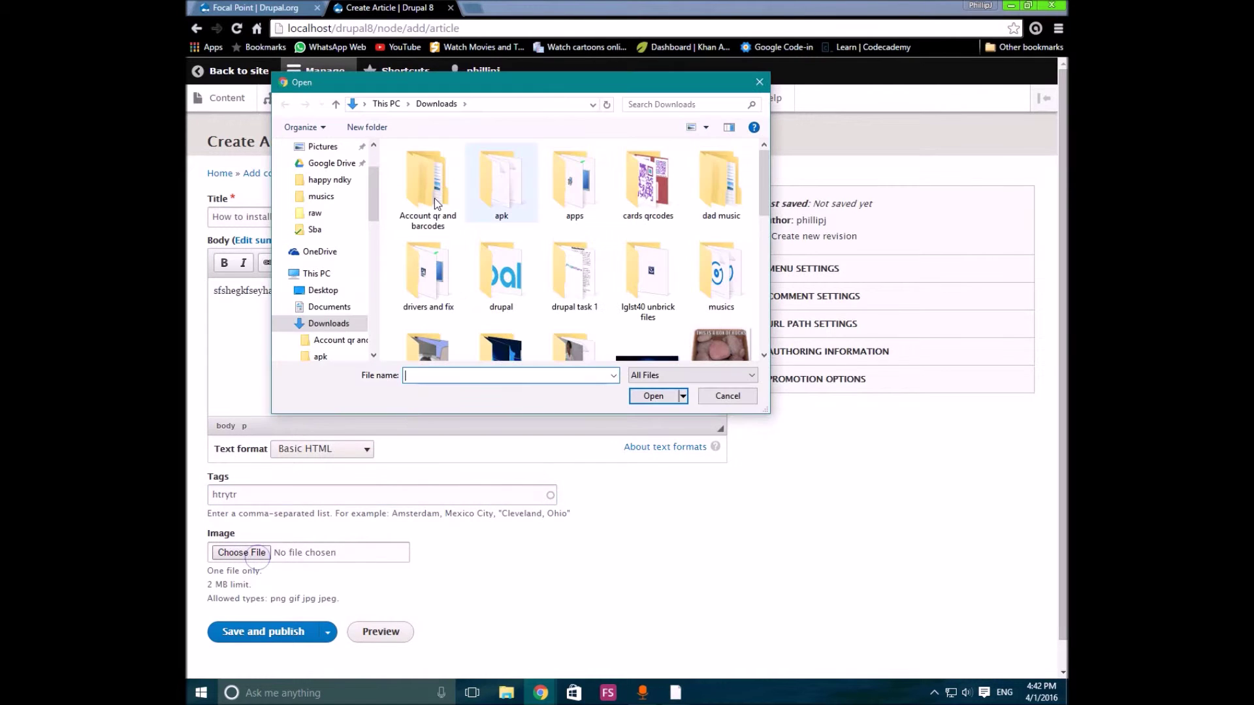
{"action": "left_click_drag", "start_coordinate": [764, 182], "coordinate": [764, 267]}
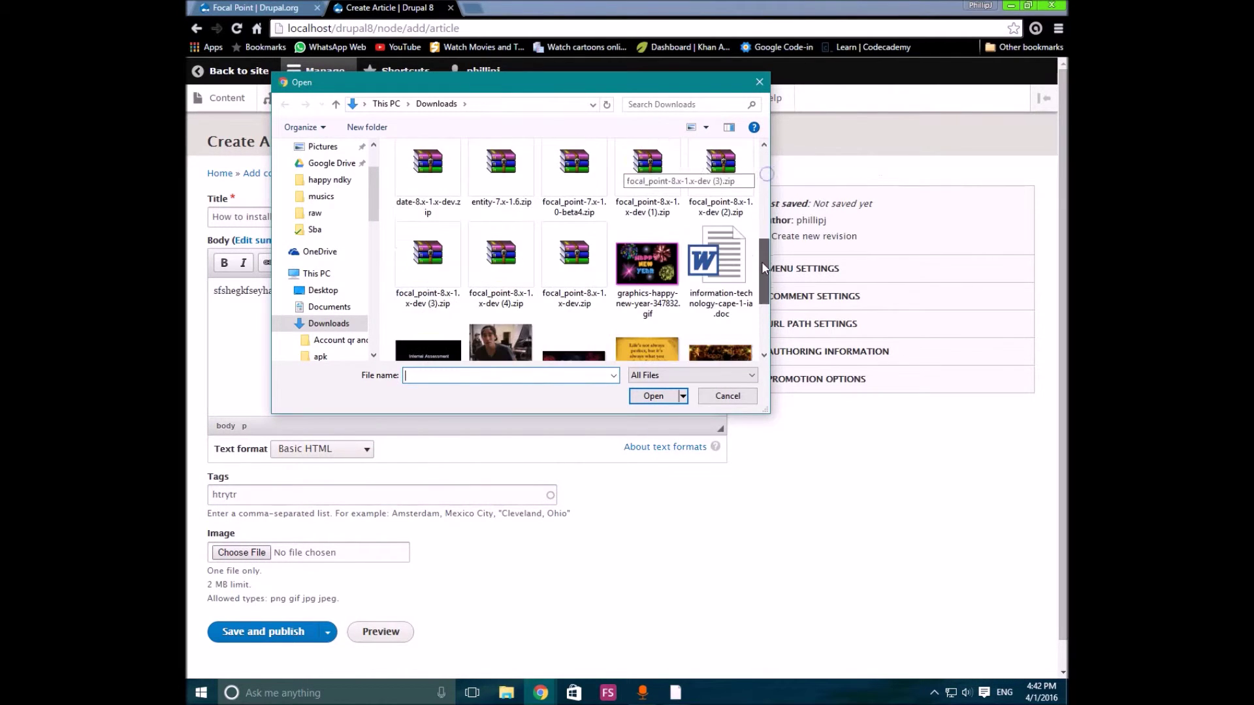
{"action": "scroll", "coordinate": [762, 275], "scroll_direction": "down", "scroll_amount": 2}
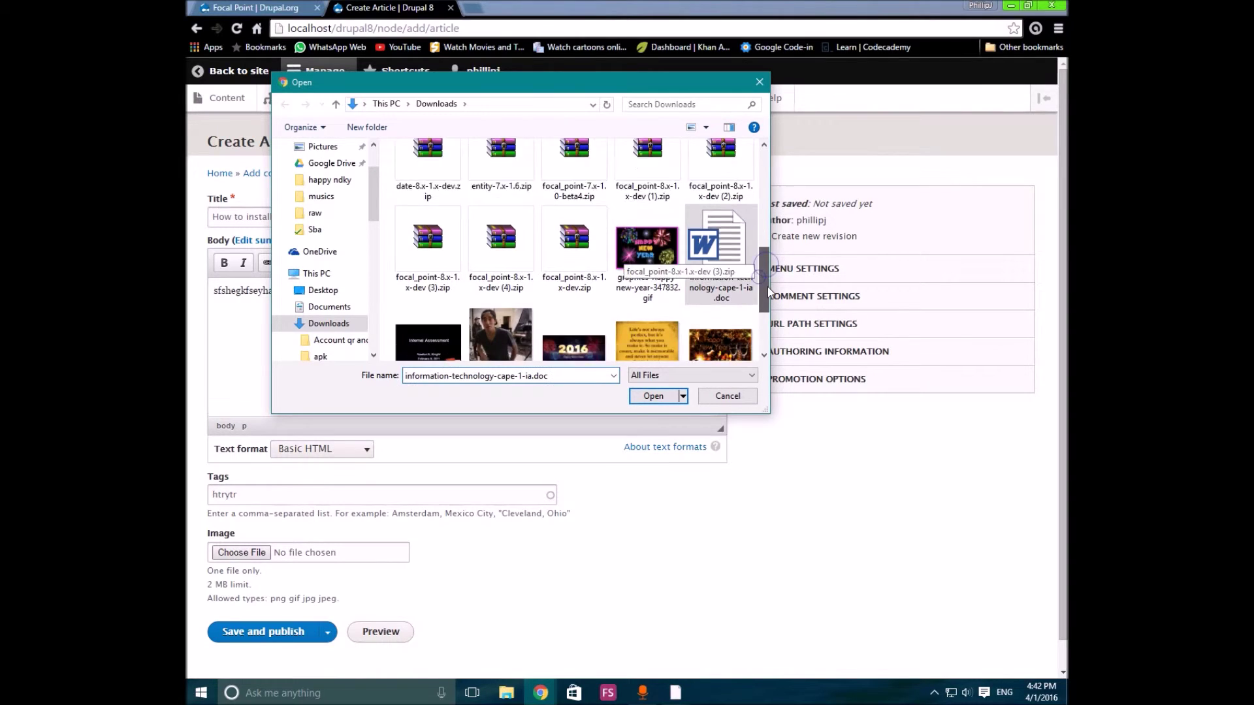
{"action": "left_click", "coordinate": [572, 292]}
{"action": "left_click", "coordinate": [653, 394]}
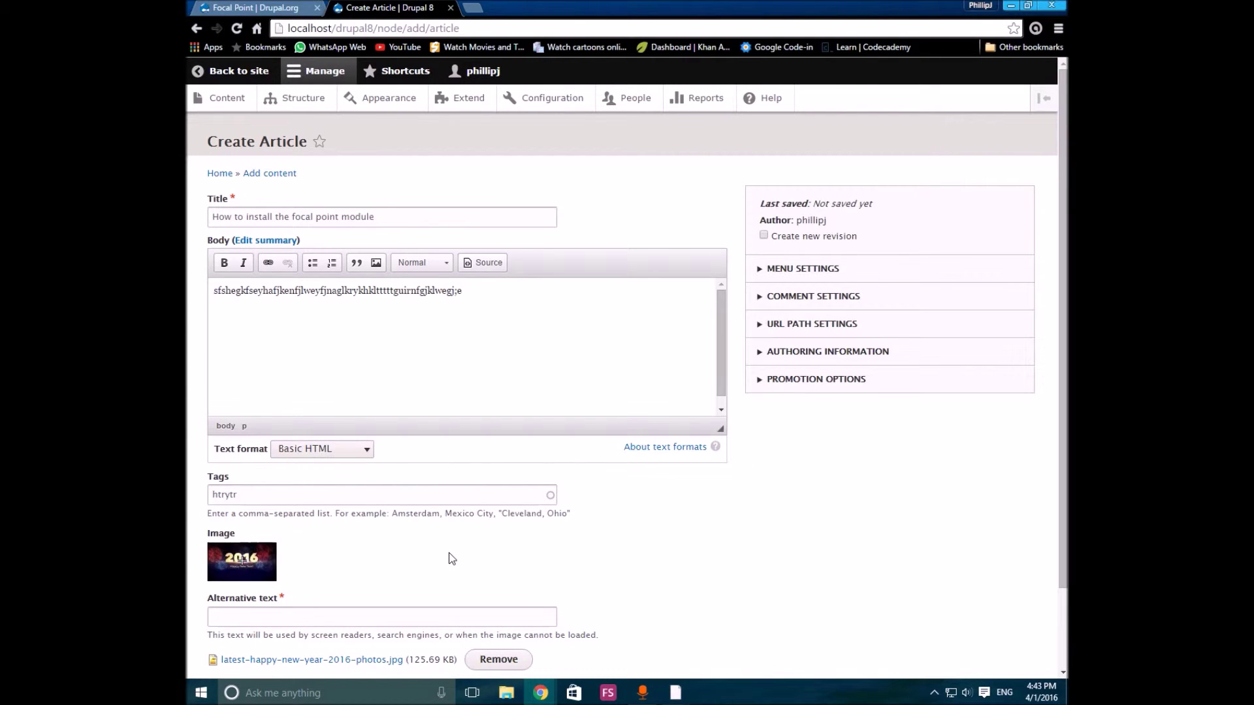
- Drag the focal point crosshair toward the image's upper left and fine-tune its position
{"action": "scroll", "coordinate": [943, 331], "scroll_direction": "down", "scroll_amount": 3}
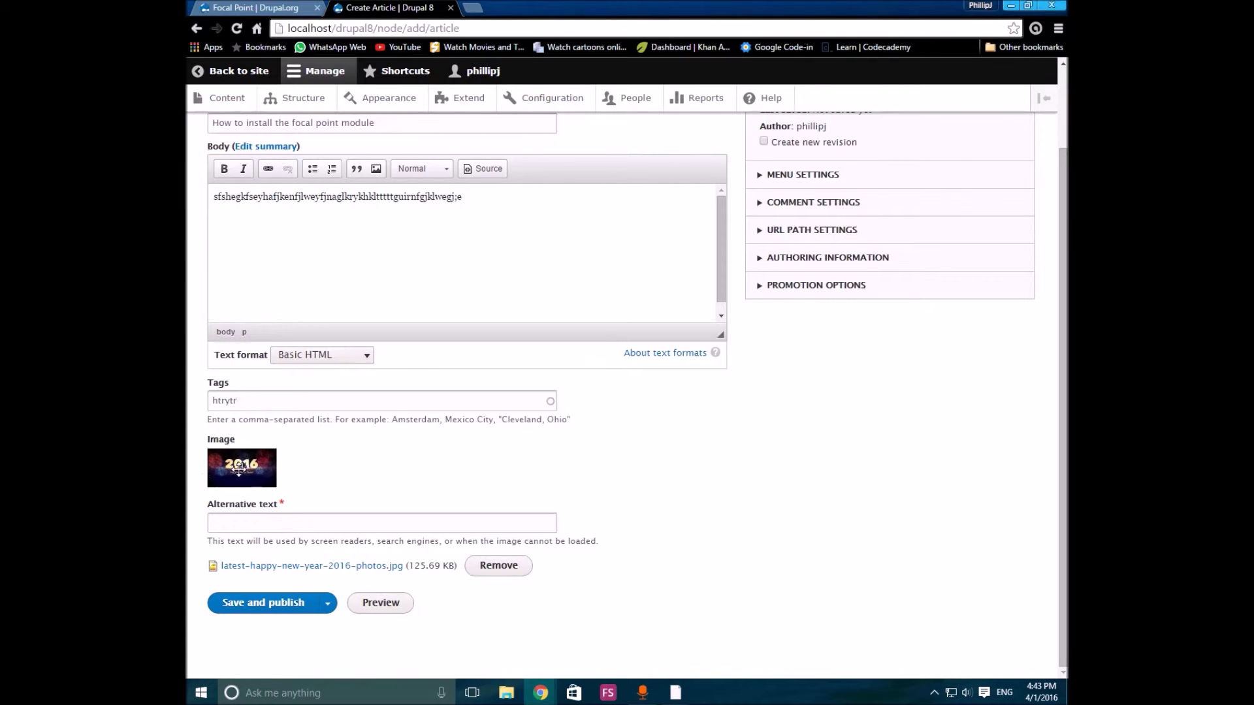
{"action": "mouse_move", "coordinate": [239, 467]}
{"action": "left_mouse_down"}
{"action": "mouse_move", "coordinate": [215, 463]}
{"action": "mouse_move", "coordinate": [228, 465]}
{"action": "mouse_move", "coordinate": [242, 509]}
{"action": "mouse_move", "coordinate": [225, 481]}
{"action": "mouse_move", "coordinate": [245, 468]}
{"action": "left_mouse_up"}
{"action": "left_click_drag", "start_coordinate": [245, 466], "coordinate": [243, 480]}
{"action": "mouse_move", "coordinate": [252, 476]}
{"action": "left_mouse_down"}
{"action": "mouse_move", "coordinate": [239, 479]}
{"action": "mouse_move", "coordinate": [237, 465]}
{"action": "mouse_move", "coordinate": [248, 476]}
{"action": "mouse_move", "coordinate": [237, 476]}
{"action": "mouse_move", "coordinate": [240, 461]}
{"action": "left_mouse_up"}
- Give the image alternative text 'gsdfgsd' and save and publish the article
{"action": "left_click", "coordinate": [273, 603]}
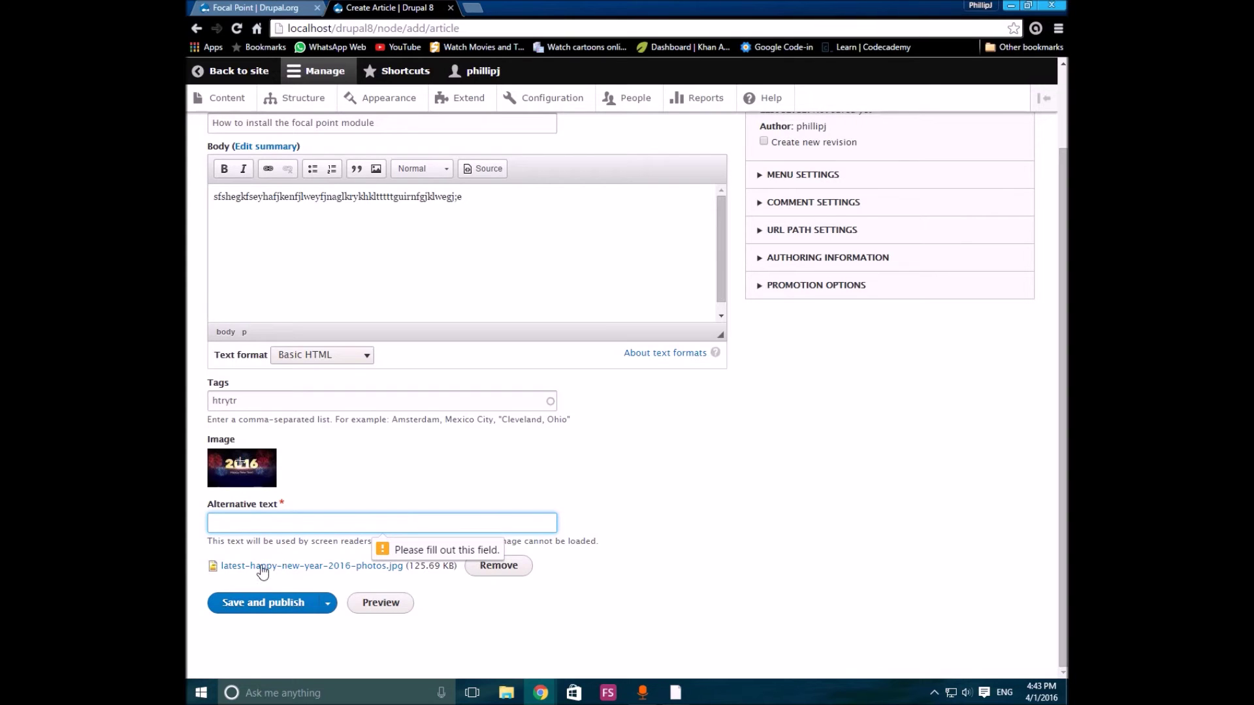
{"action": "left_click", "coordinate": [263, 605]}
{"action": "left_click", "coordinate": [269, 508]}
{"action": "type", "text": "gsdfgsd"}
{"action": "left_click", "coordinate": [254, 602]}
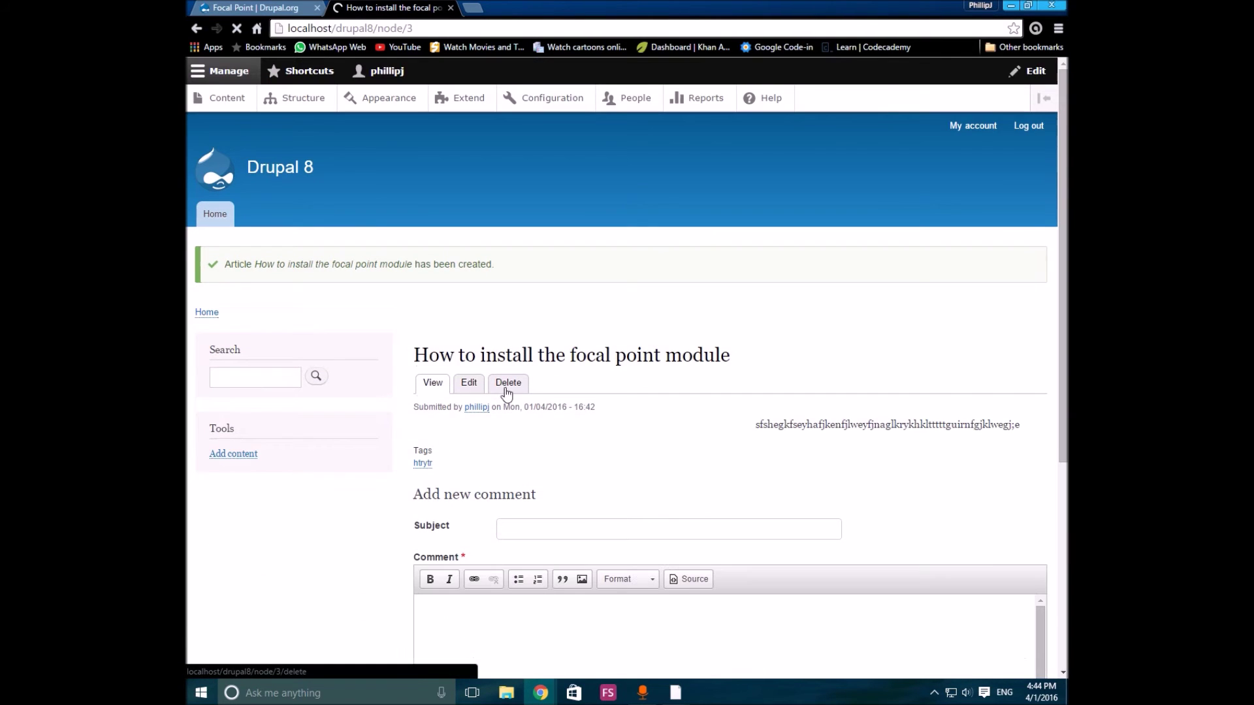
{"action": "scroll", "coordinate": [625, 391], "scroll_direction": "down", "scroll_amount": 3}
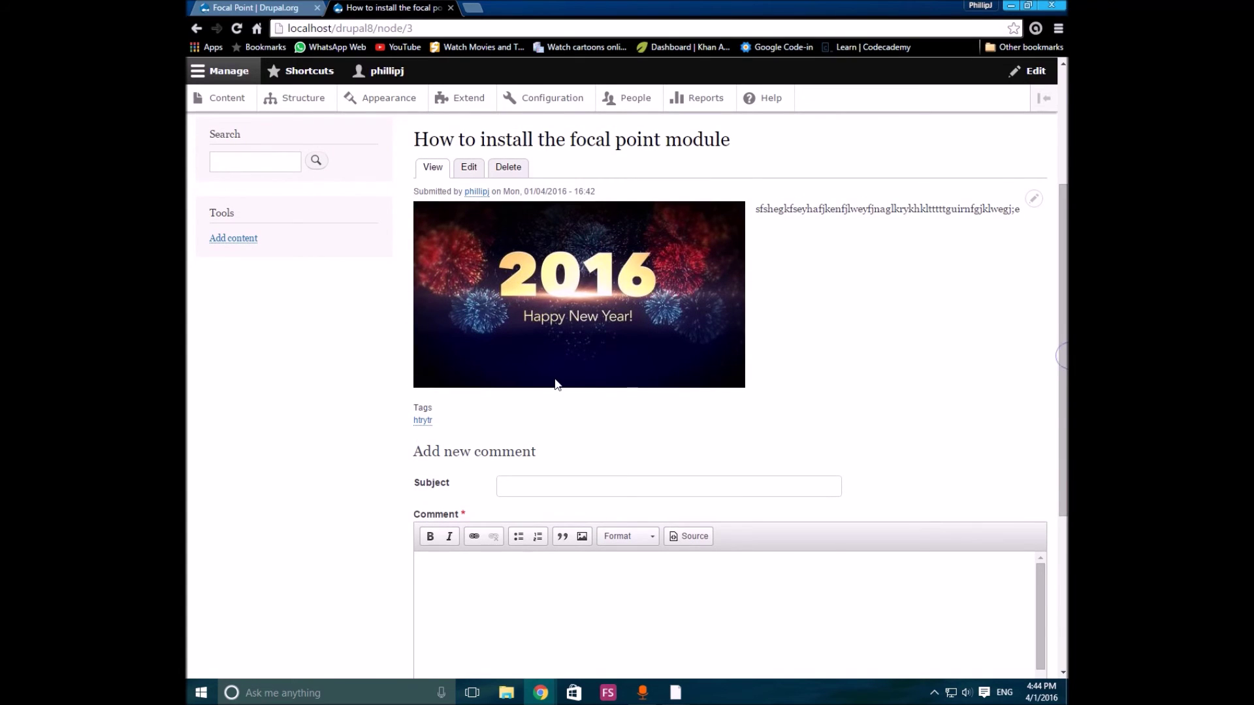
{"action": "left_click_drag", "start_coordinate": [523, 335], "coordinate": [579, 347]}
{"action": "left_click", "coordinate": [660, 505]}
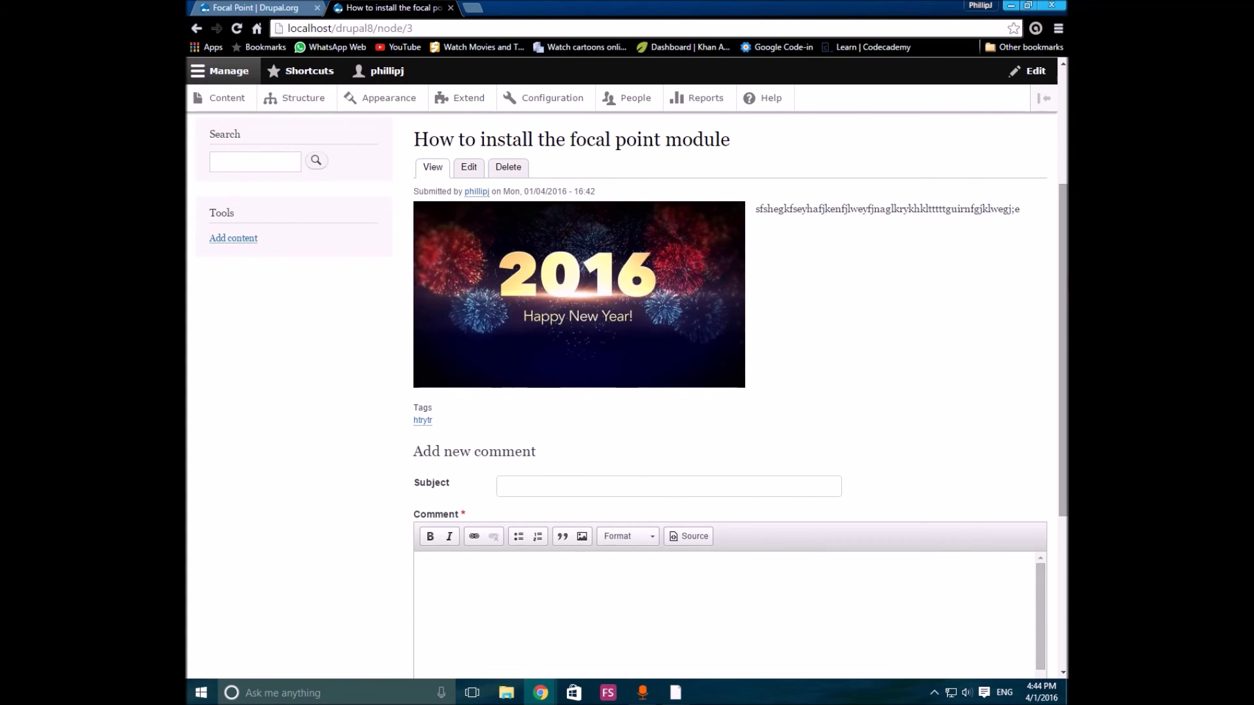
{"action": "scroll", "coordinate": [1054, 154], "scroll_direction": "up", "scroll_amount": 3}
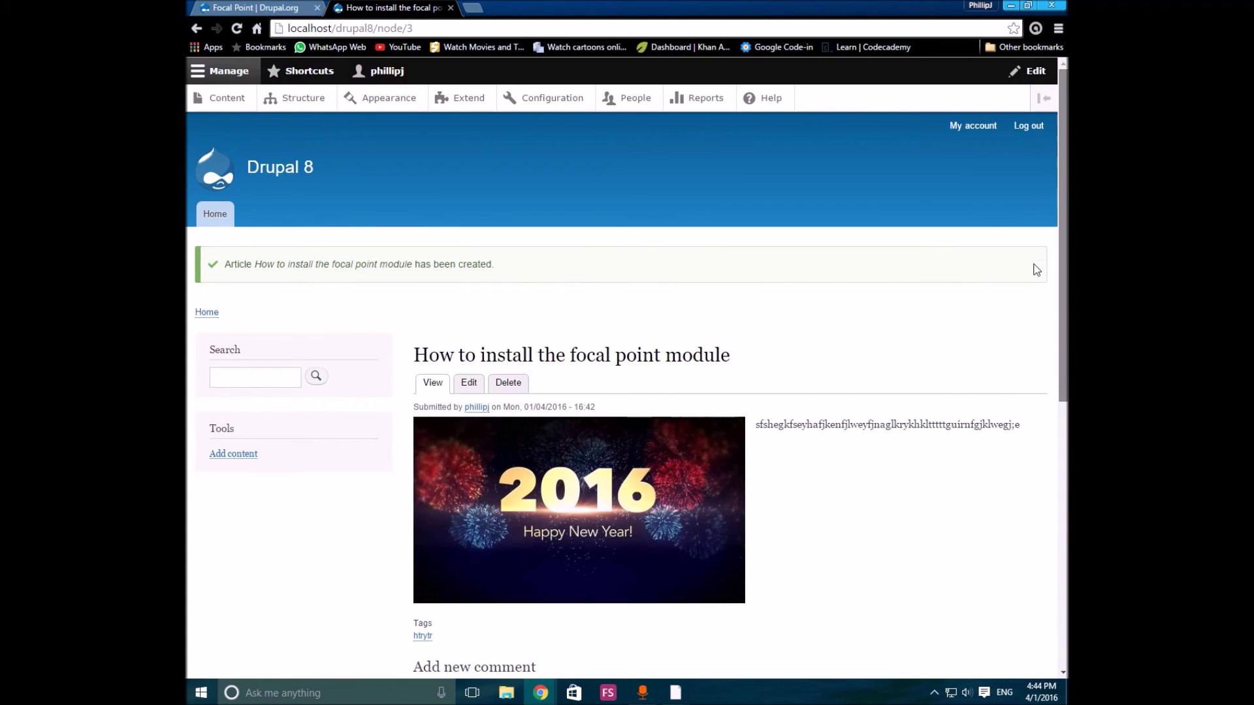
{"action": "scroll", "coordinate": [1032, 198], "scroll_direction": "down", "scroll_amount": 3}
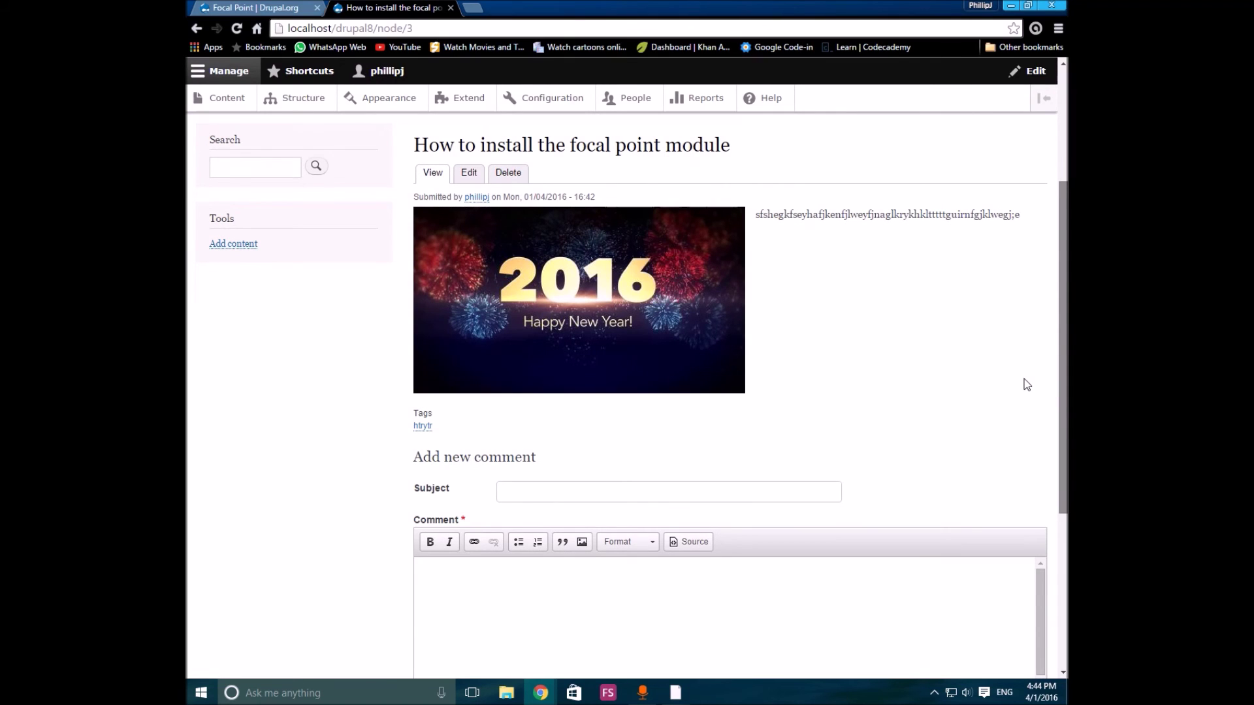
{"action": "left_click_drag", "start_coordinate": [1061, 392], "coordinate": [1060, 491]}
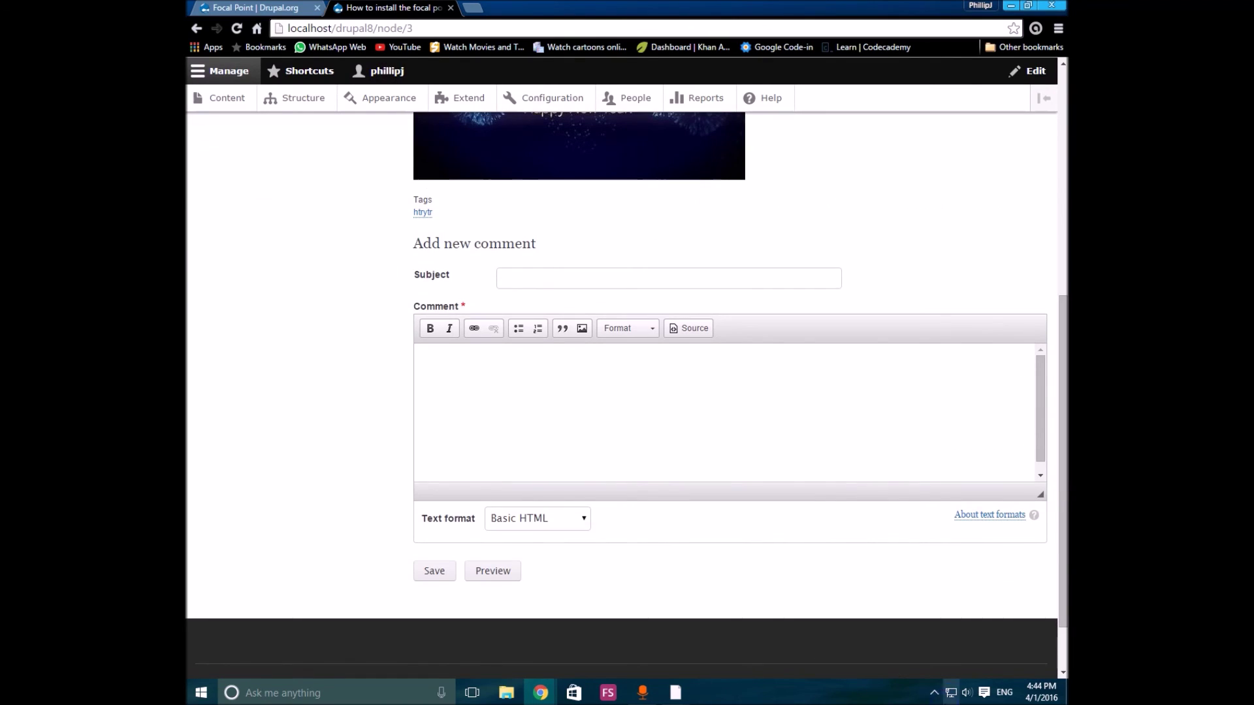